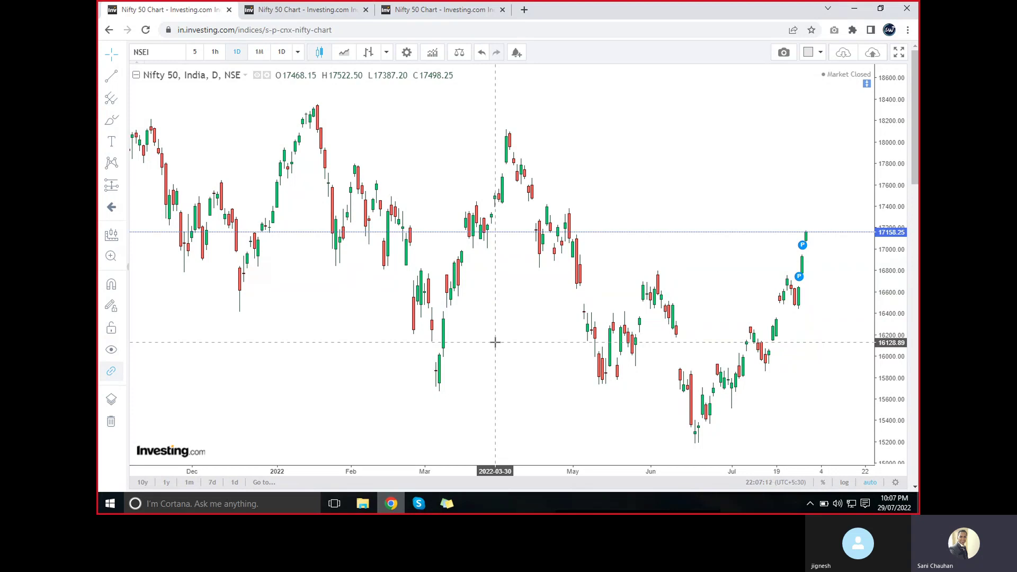
Draw an arrow on the Nifty 50 daily chart from the 3 June high, about 16,775, down to the 17 June low
scroll(494, 343, up, 1)
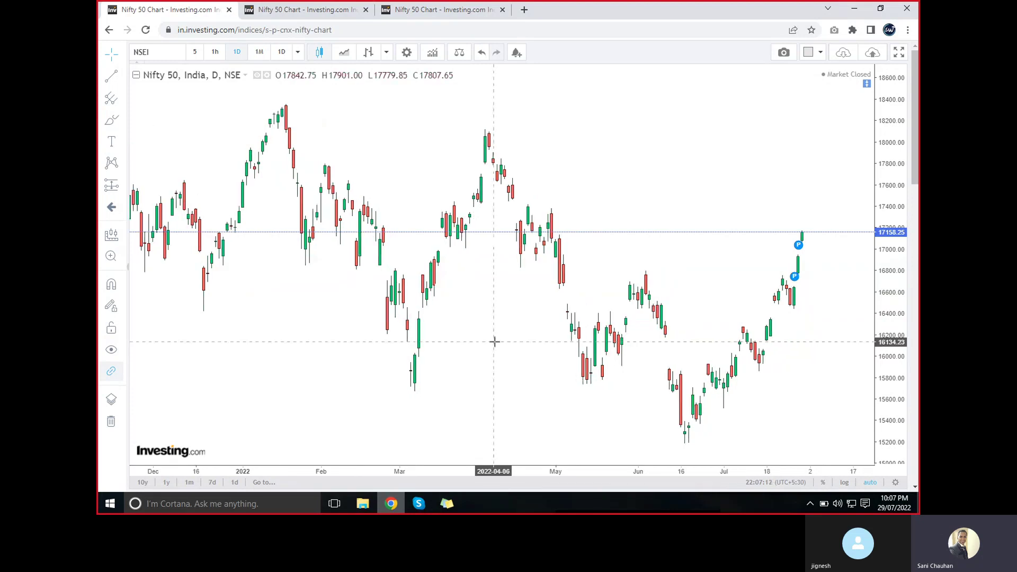
scroll(495, 342, right, 2)
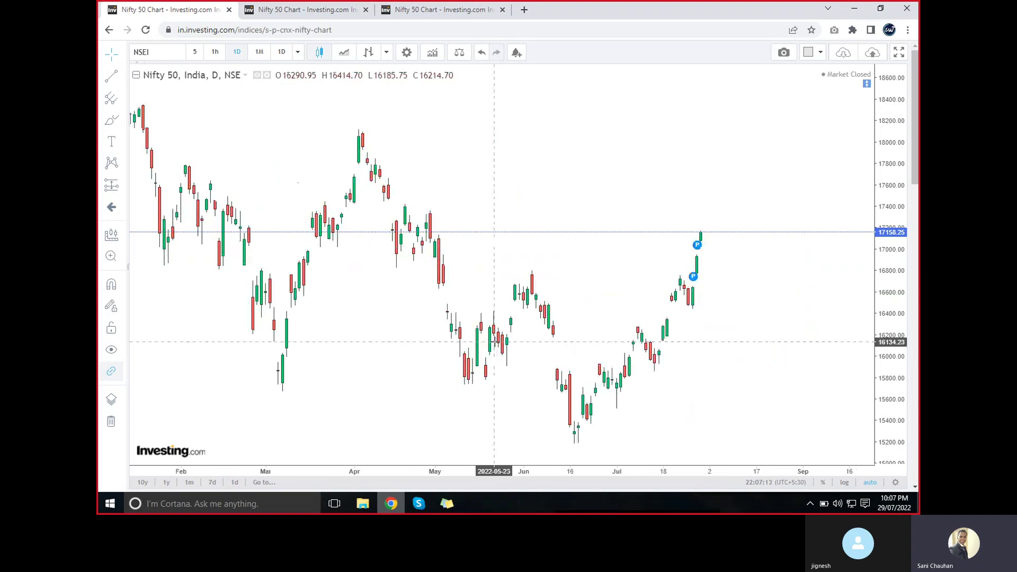
scroll(494, 342, up, 1)
scroll(495, 342, up, 1)
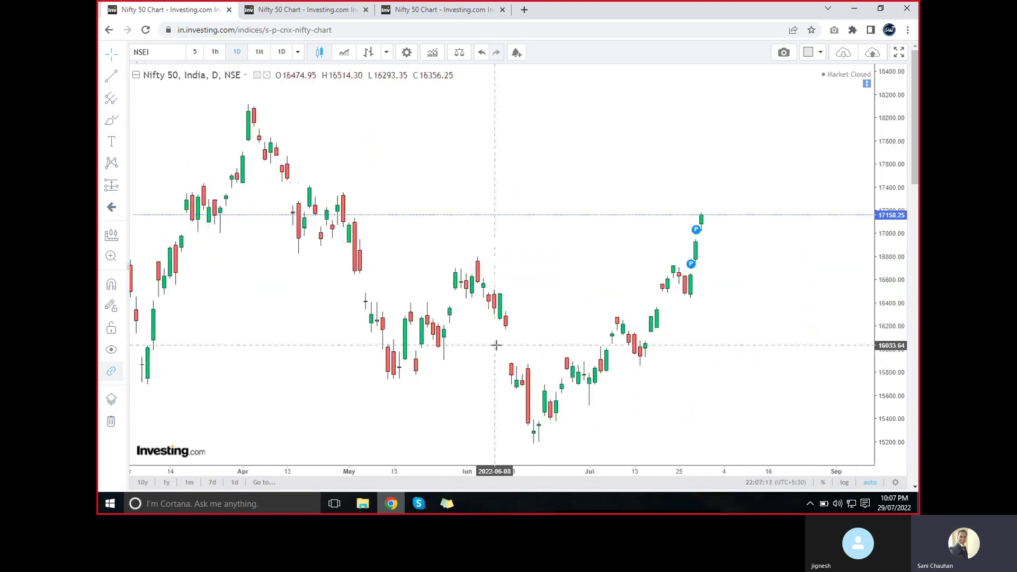
scroll(496, 345, right, 1)
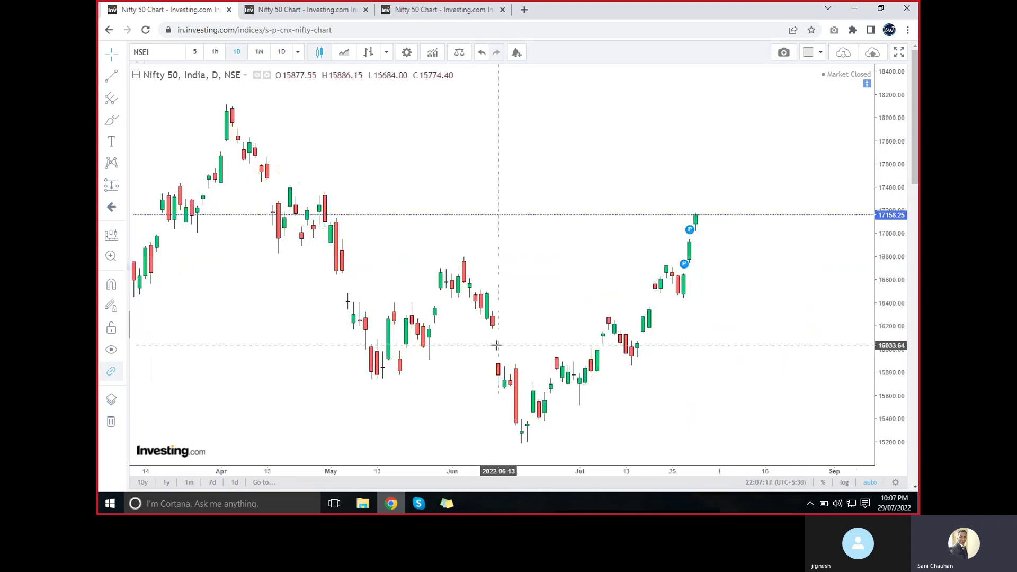
scroll(496, 345, right, 1)
click(121, 77)
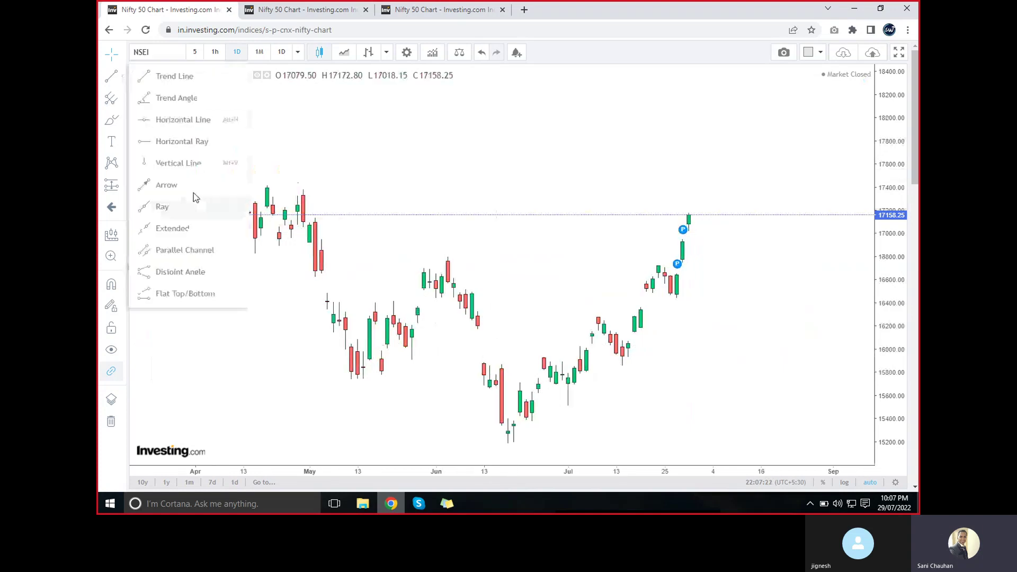
click(175, 75)
click(448, 259)
click(511, 441)
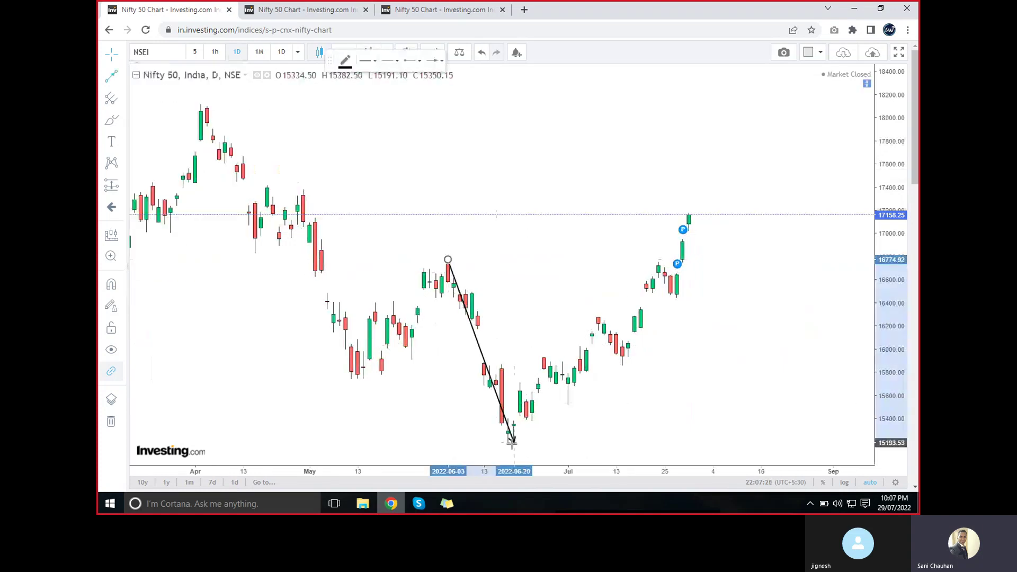
click(507, 444)
click(357, 388)
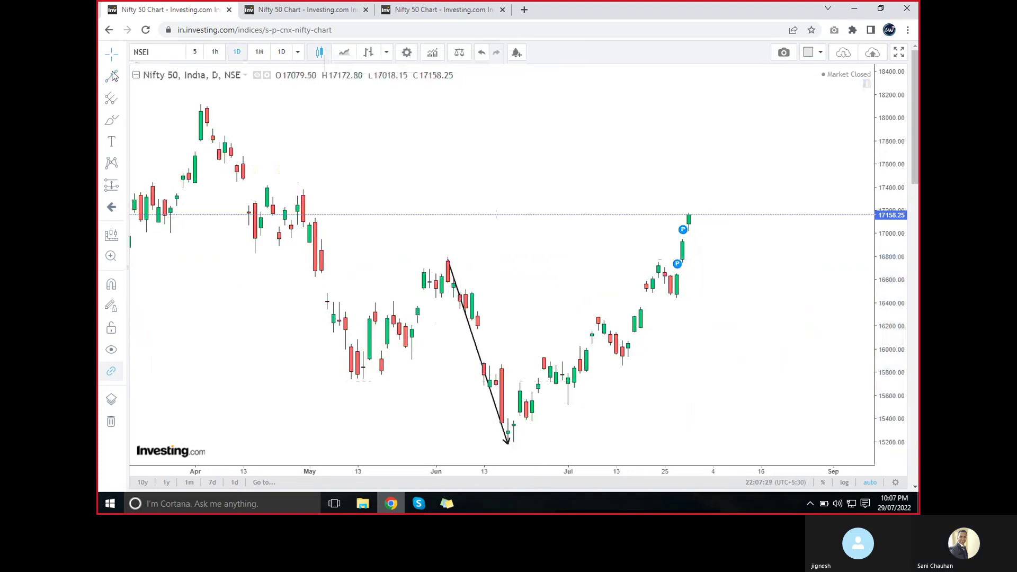
Add an arrow from the 17 June low up to the 27 June high, about 15,935, and another down to the 1 July low
click(507, 442)
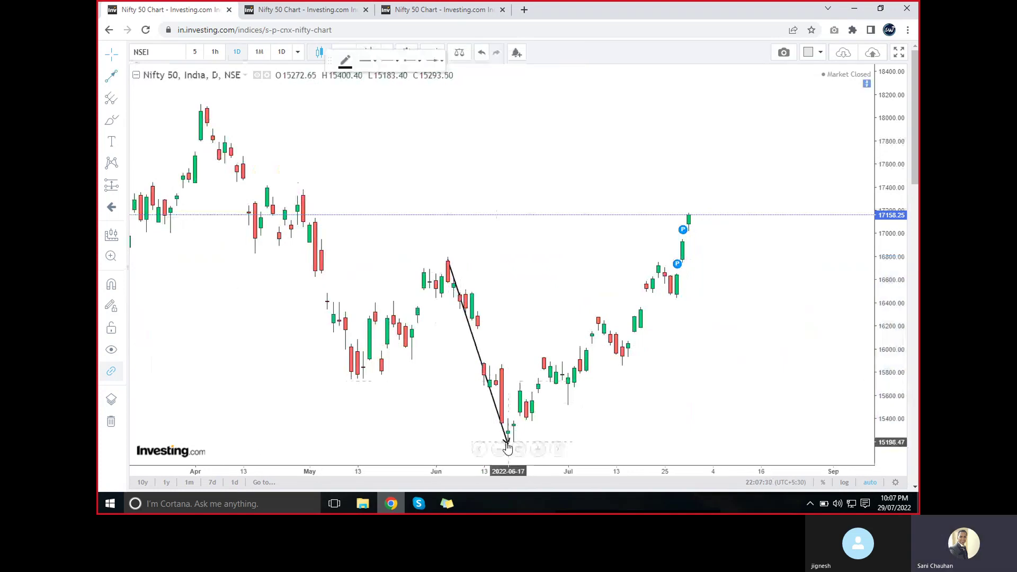
click(543, 357)
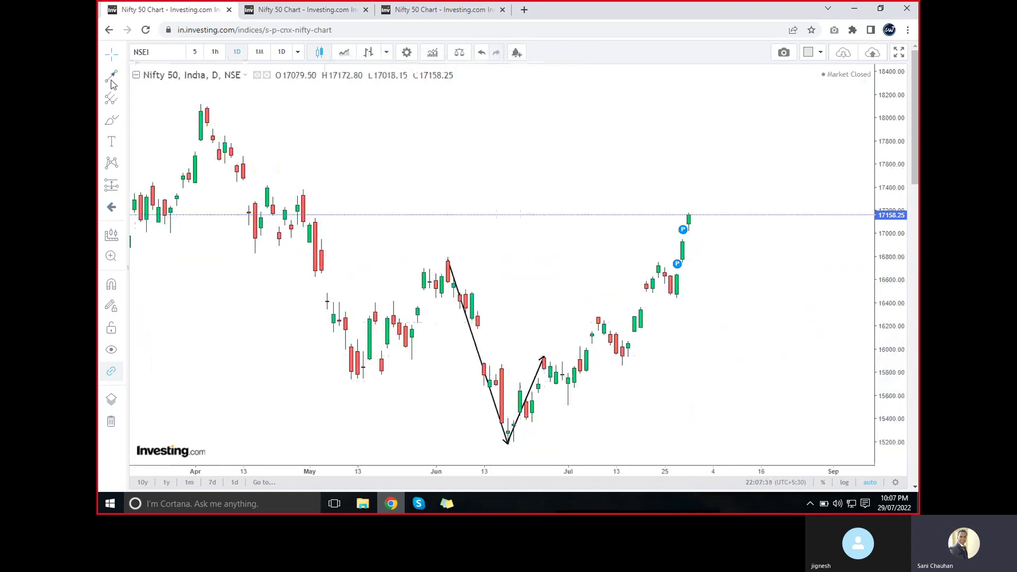
click(551, 360)
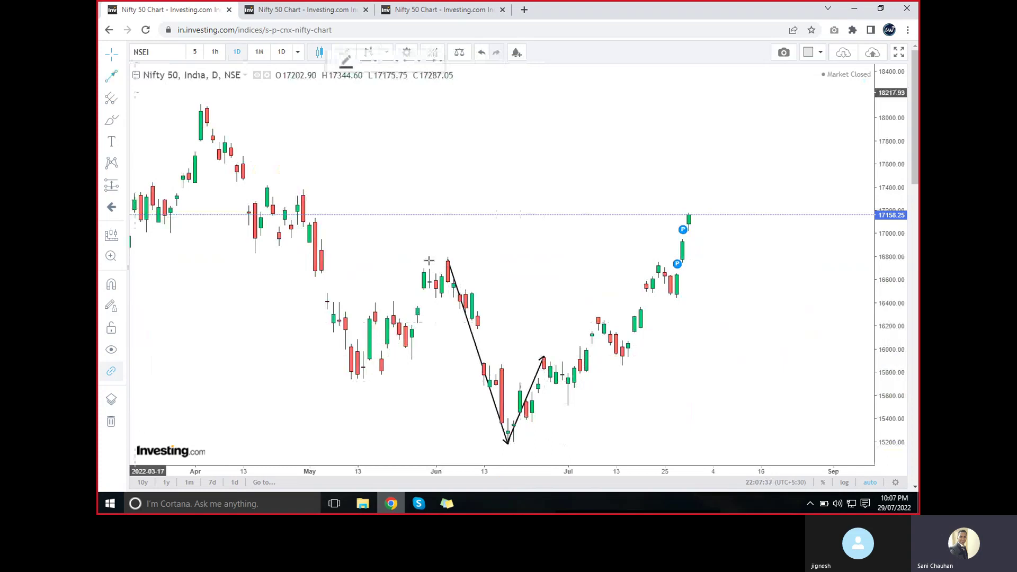
click(544, 356)
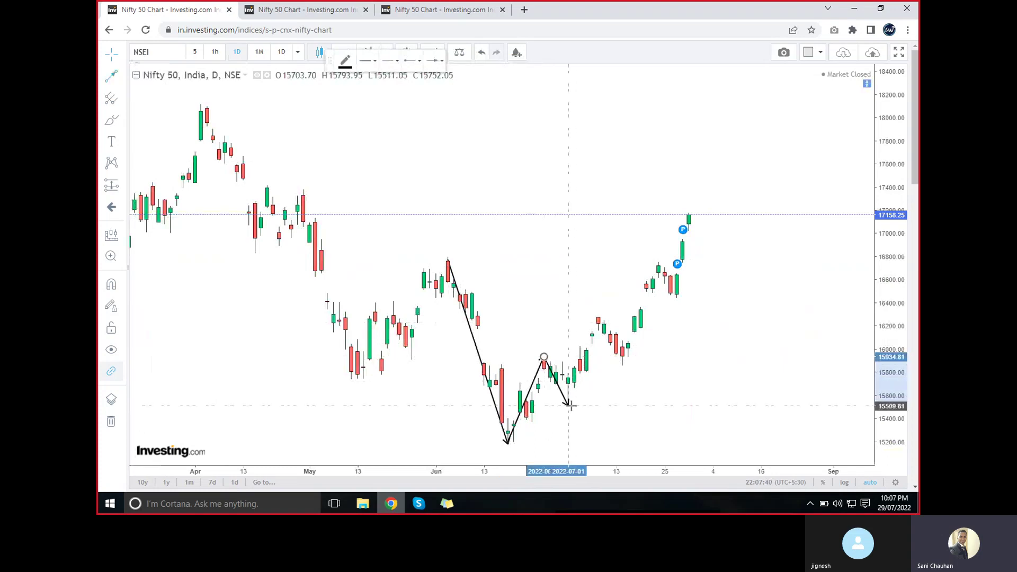
click(569, 406)
click(524, 293)
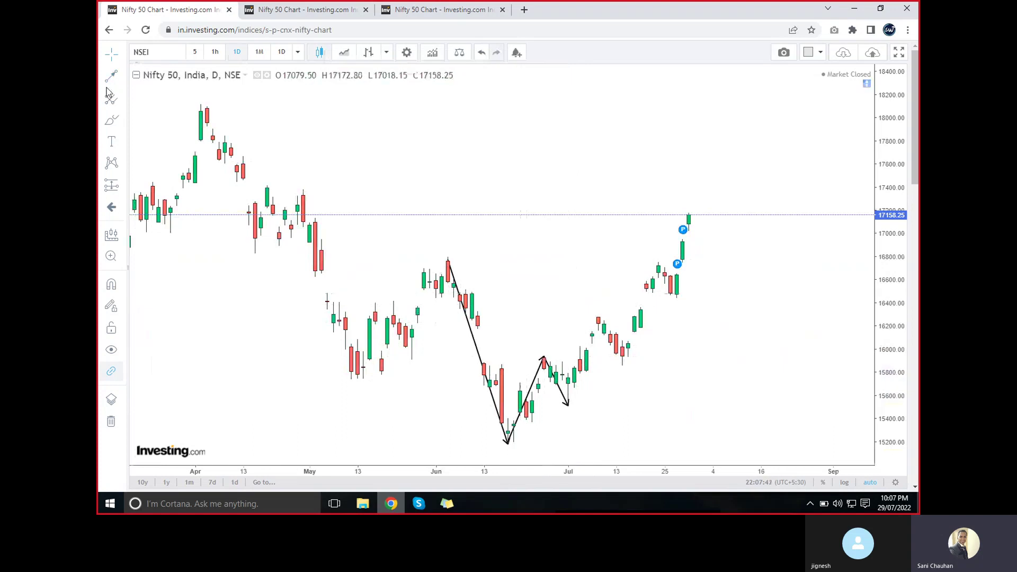
Add an arrow from the 1 July low up to the 8 July high, about 16,289, and another down to the 14 July low, about 15,861
click(111, 79)
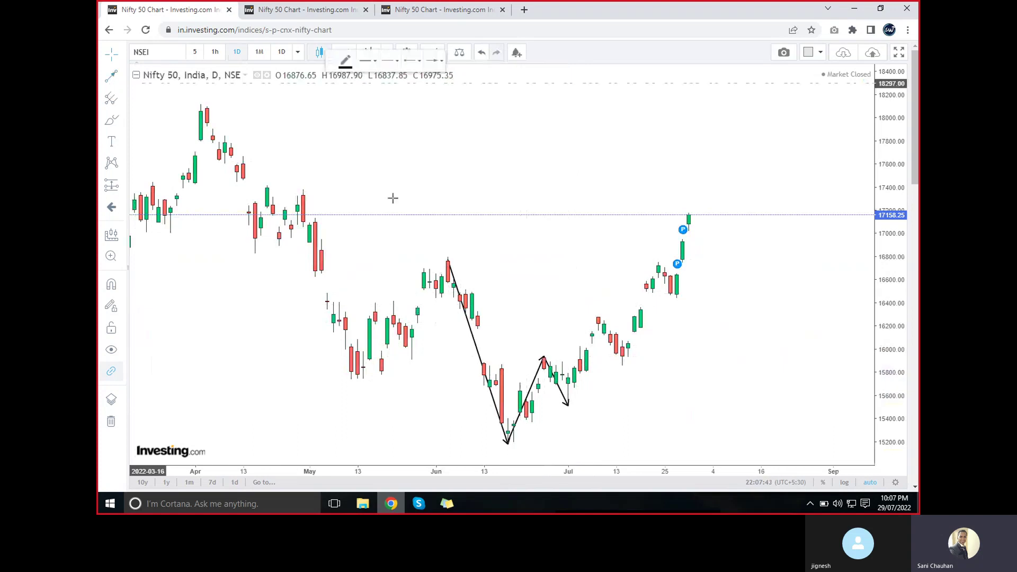
click(567, 404)
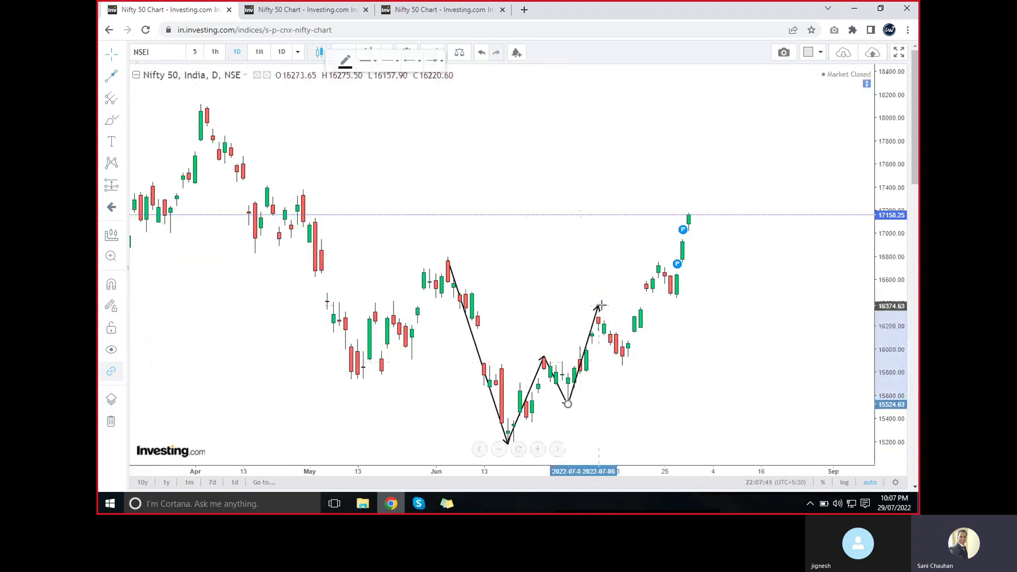
click(598, 319)
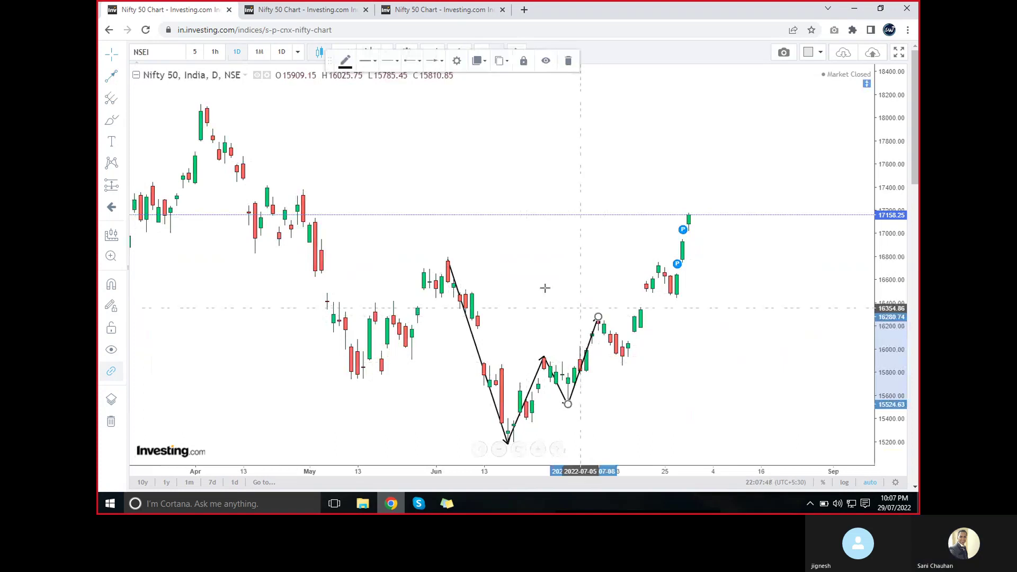
click(114, 77)
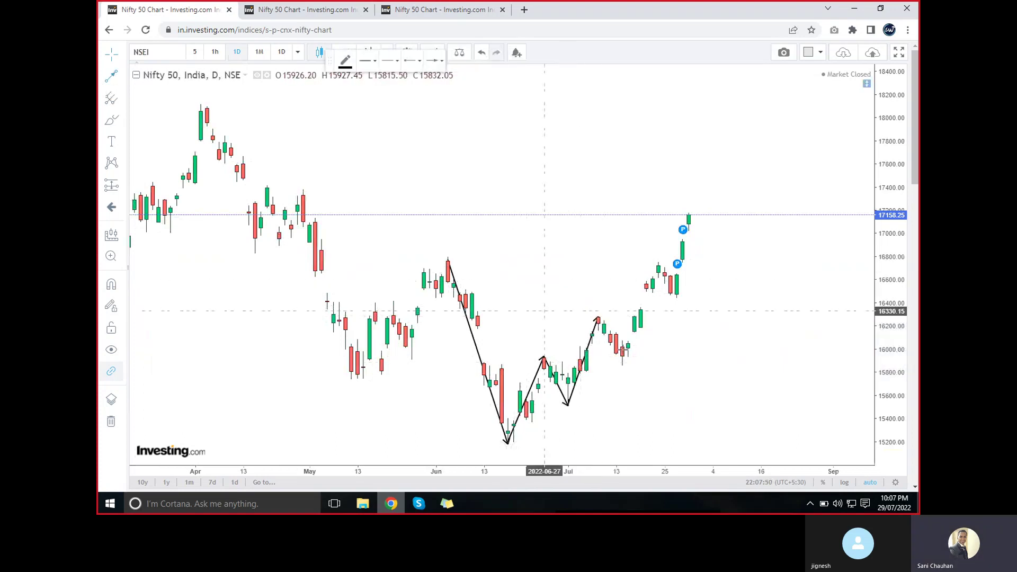
click(598, 318)
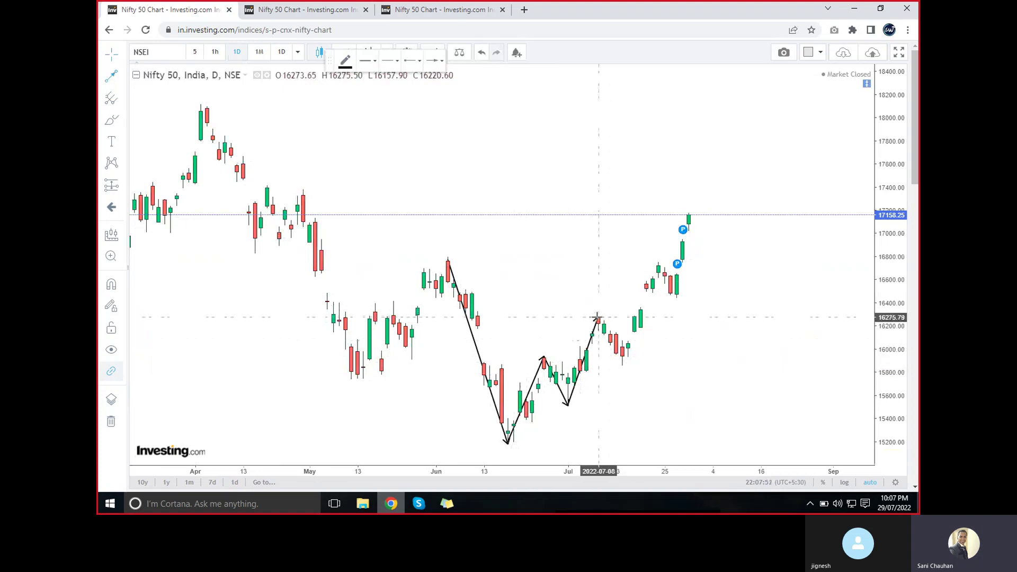
click(623, 365)
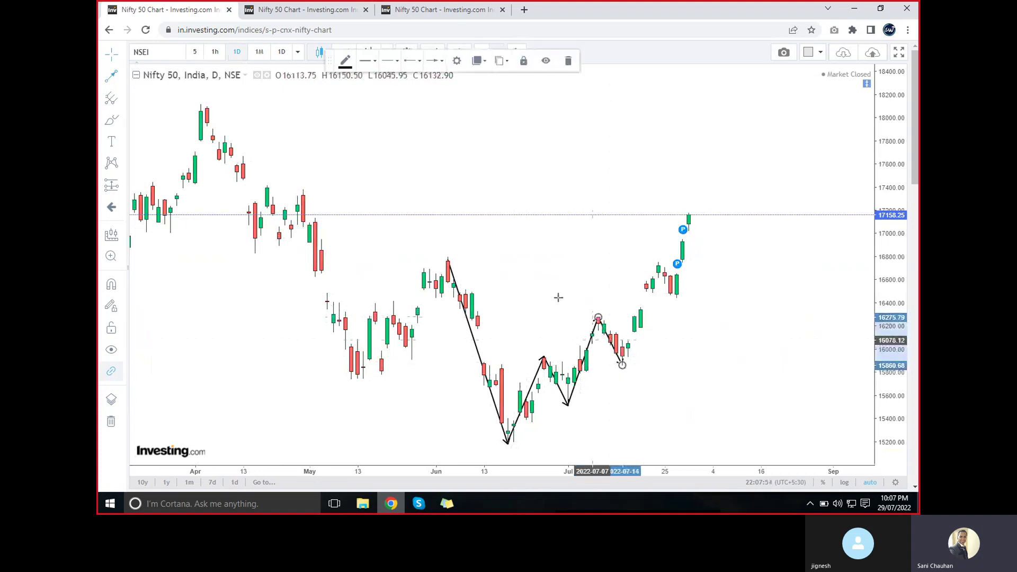
Draw an arrow from the 14 July low, about 15,866, up to the 22 July high, about 16,740
click(112, 77)
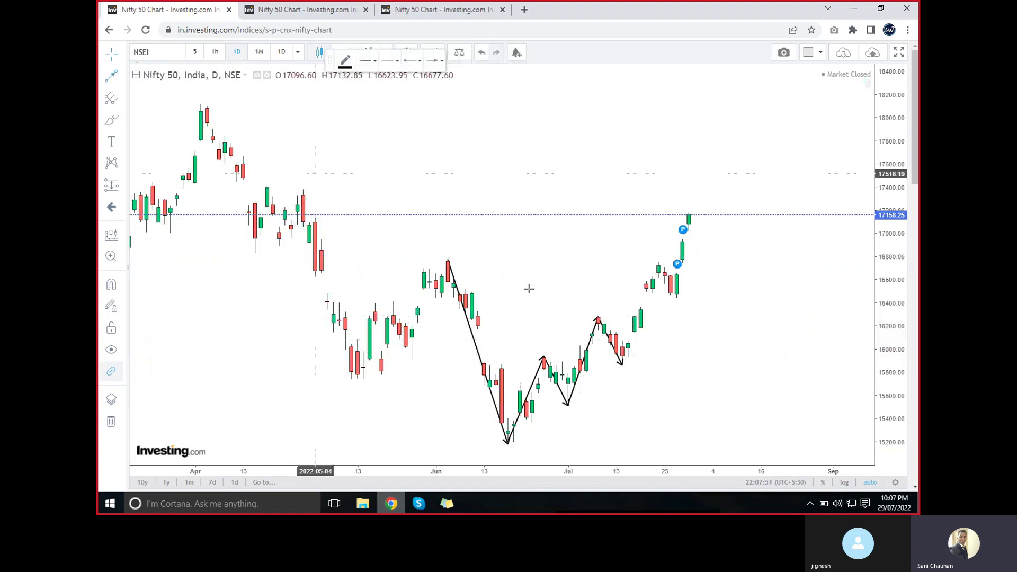
click(622, 364)
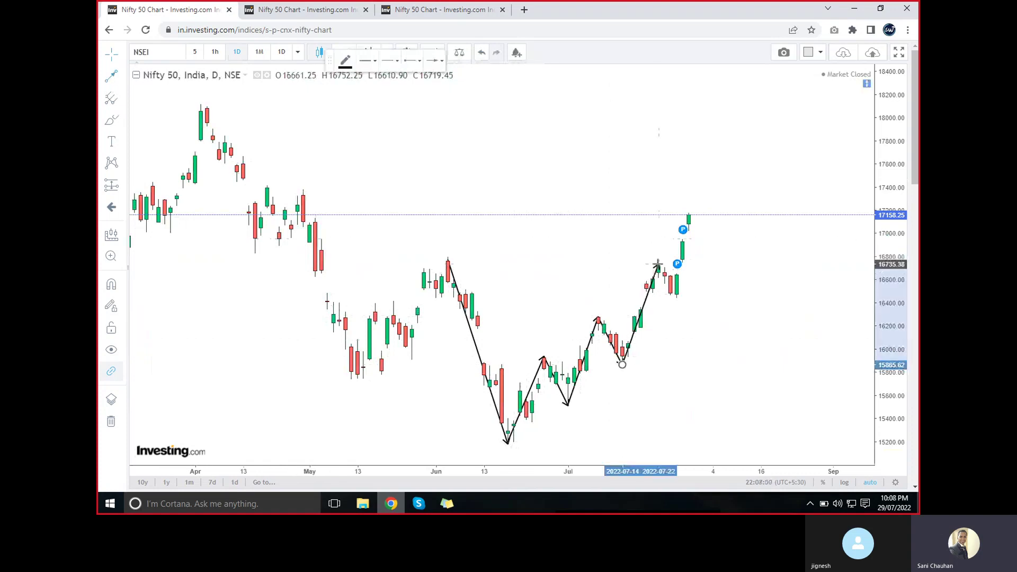
click(658, 264)
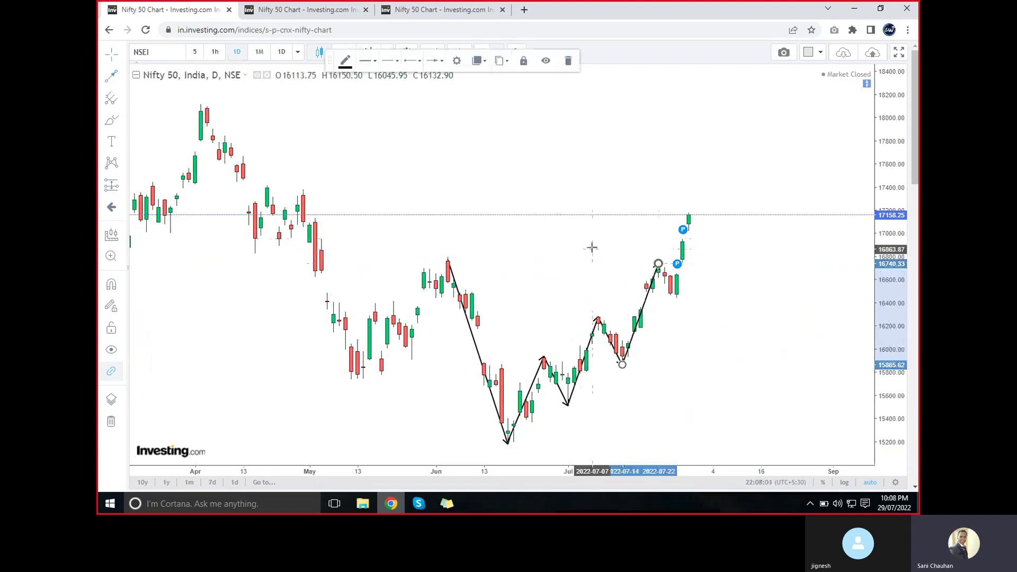
click(591, 247)
Draw an arrow from the 22 July high, about 16,752, down to the 27 July low, about 16,430
scroll(591, 247, right, 2)
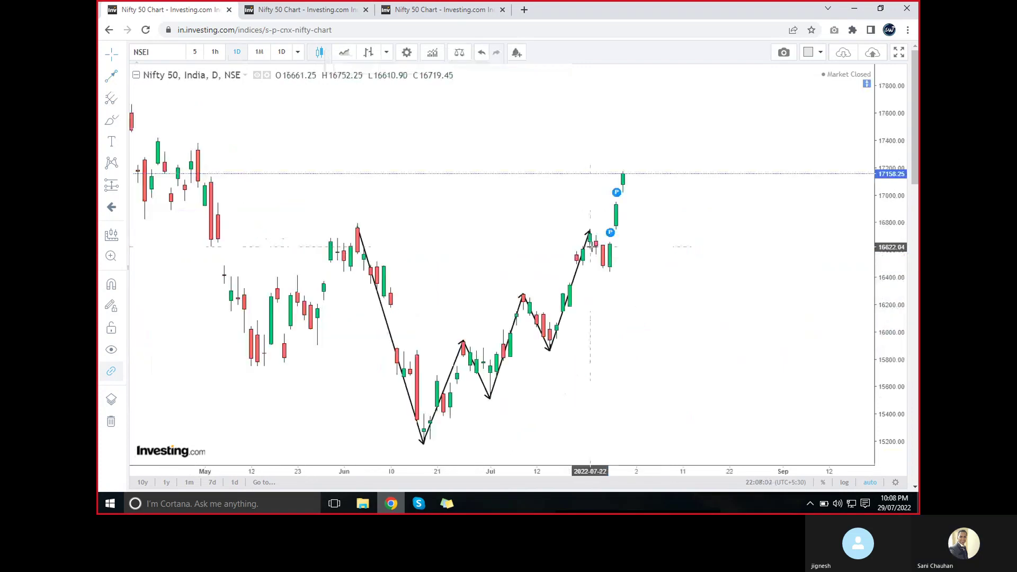
scroll(592, 247, up, 2)
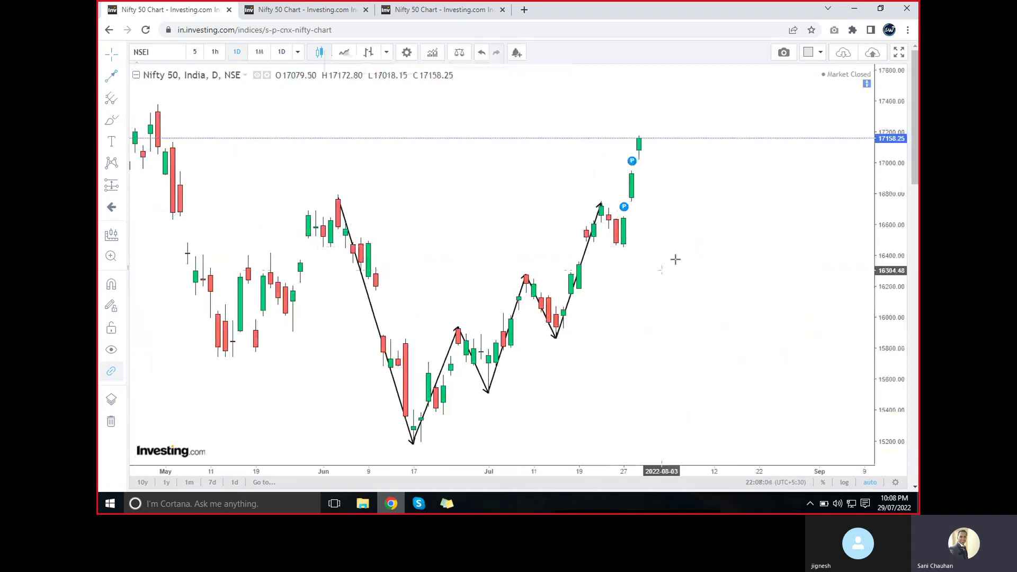
click(601, 201)
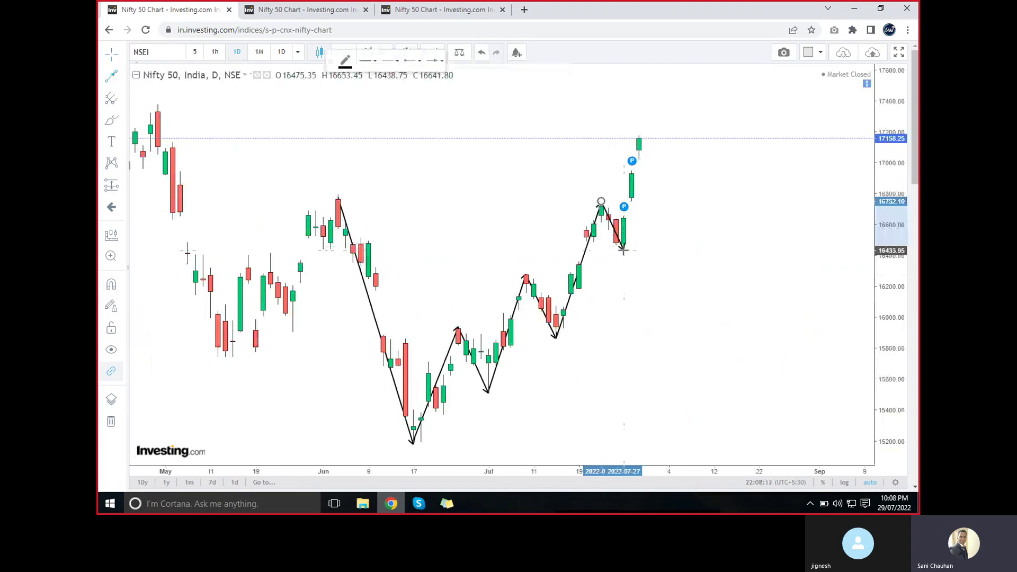
click(623, 249)
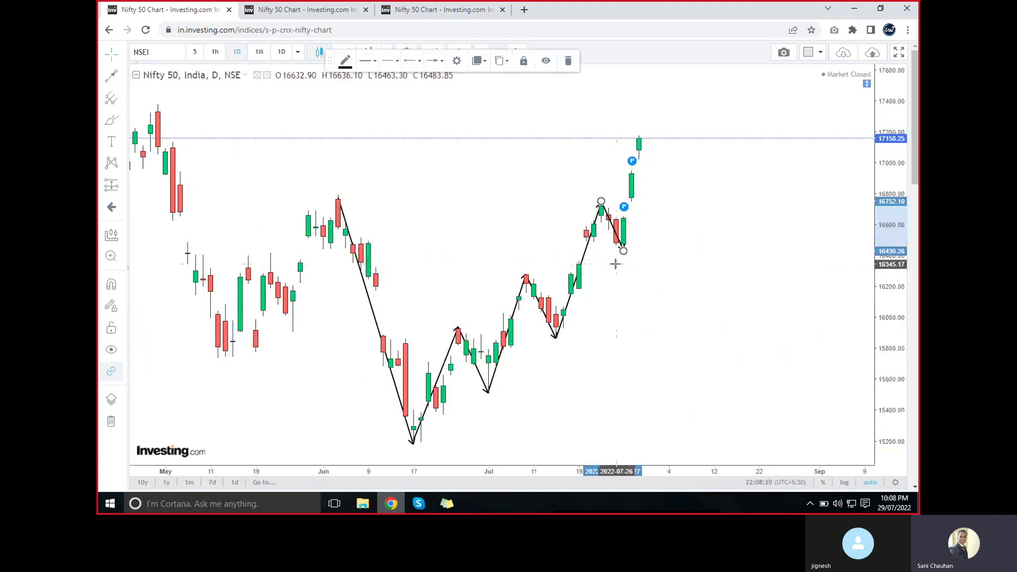
click(646, 255)
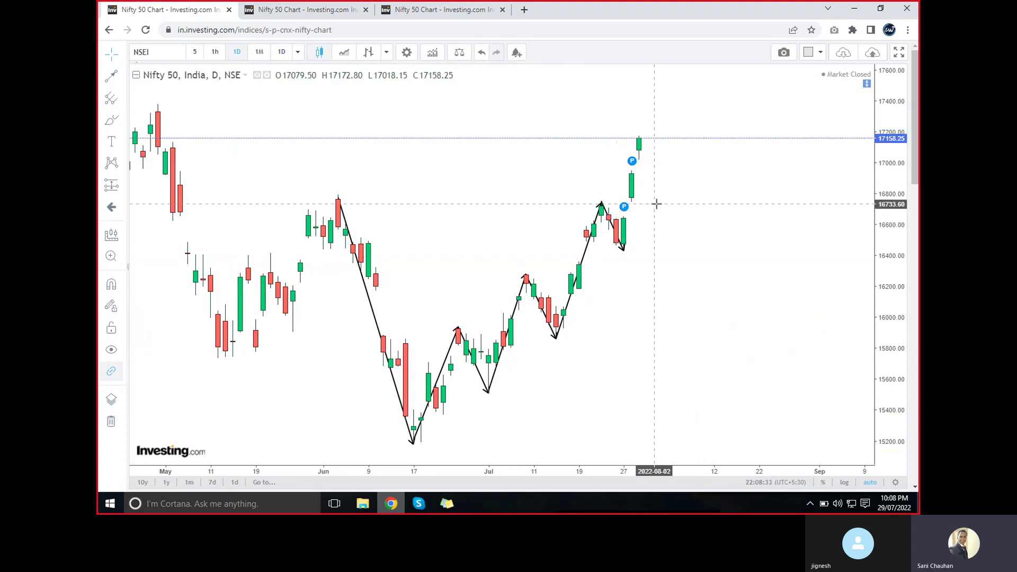
Place a horizontal ray at the 3 June swing high, at about 16,793, extending past the latest candles
scroll(657, 204, left, 3)
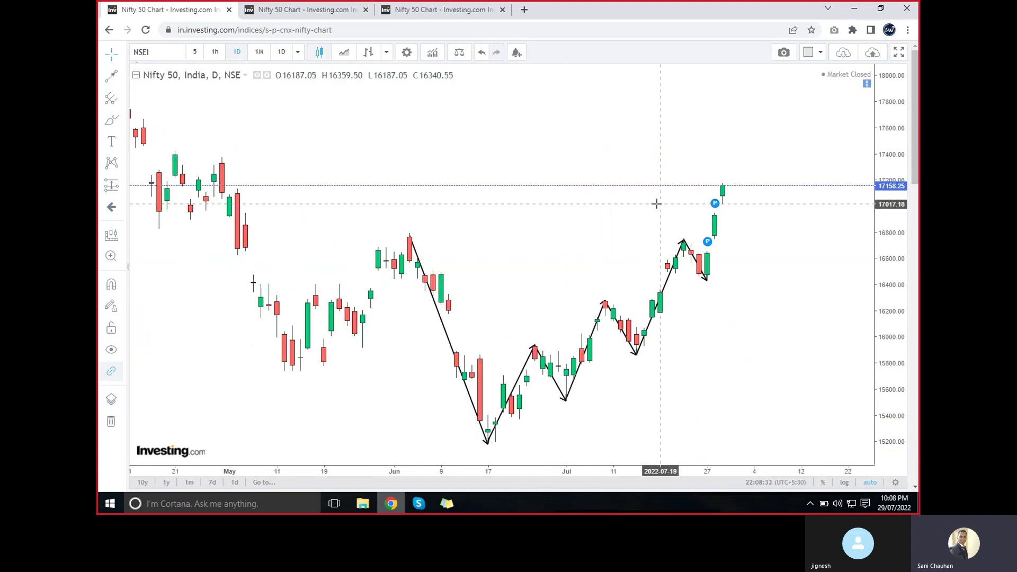
scroll(657, 204, up, 1)
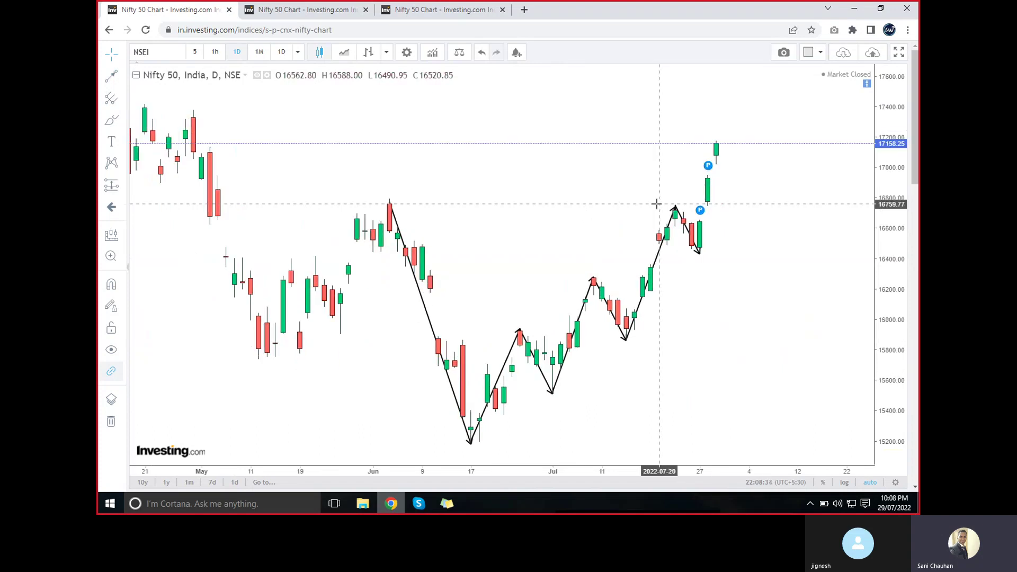
scroll(656, 204, up, 1)
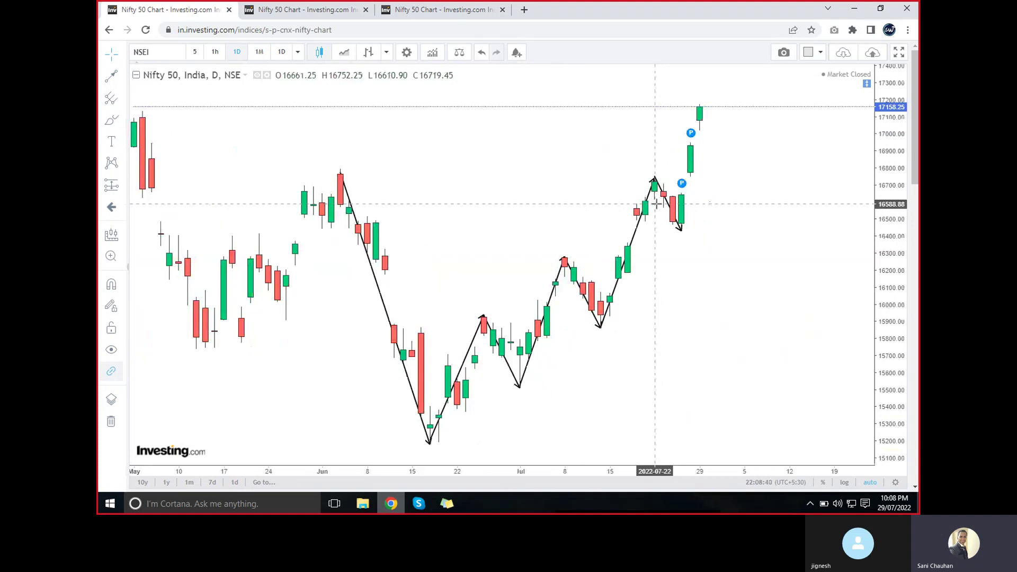
click(112, 76)
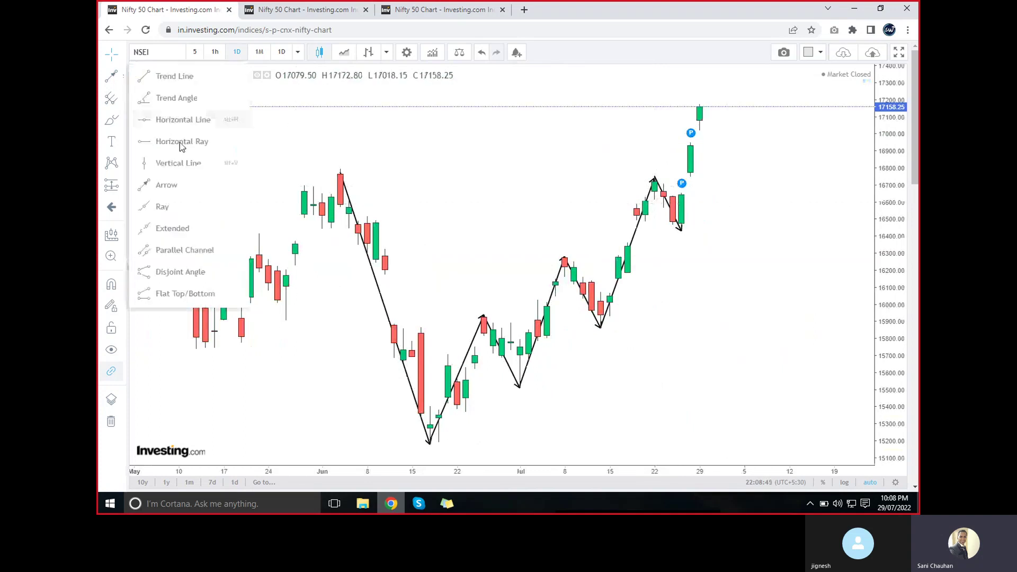
click(183, 142)
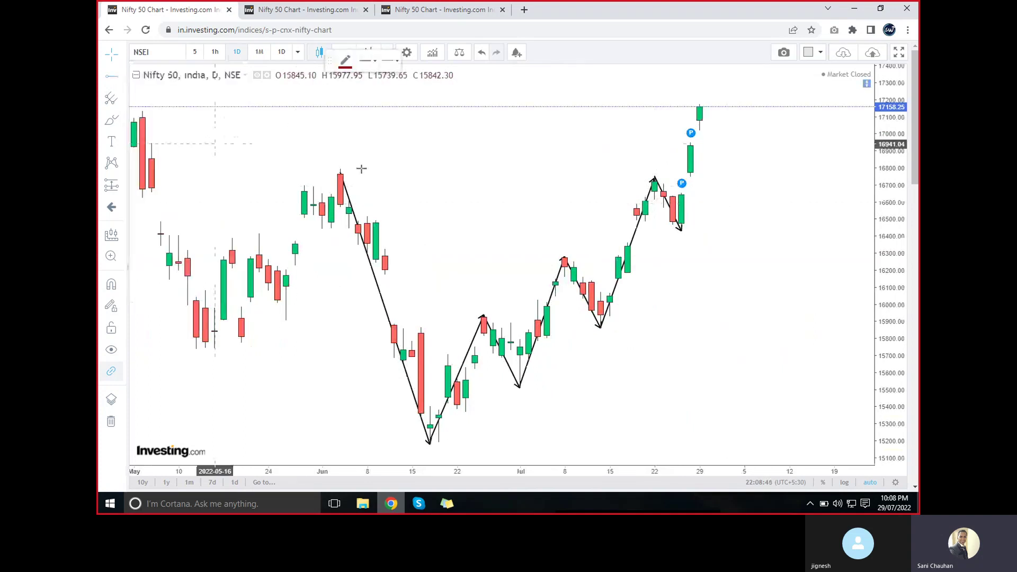
click(341, 168)
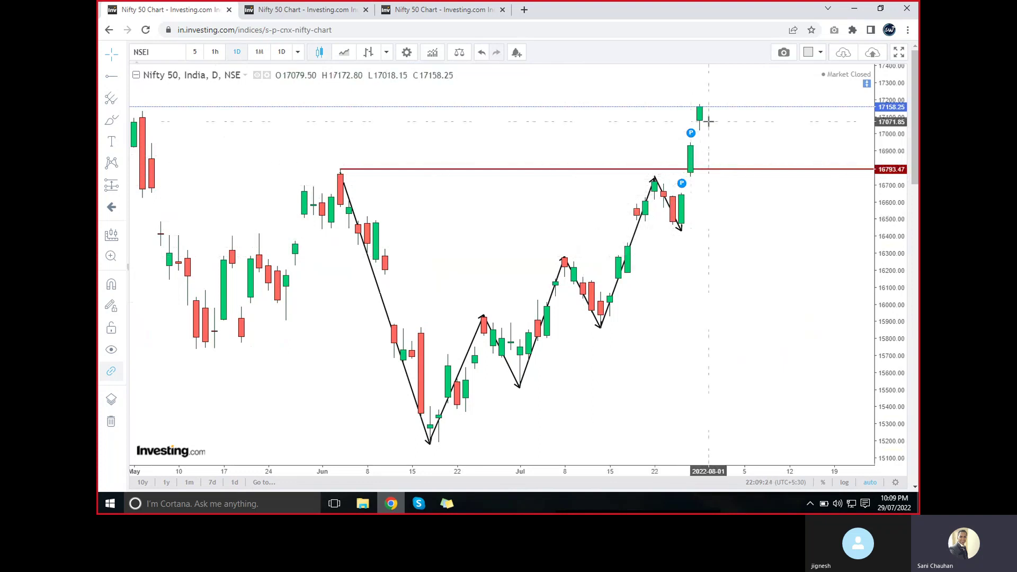
Draw an arrow from the 27 July low, about 16,440, up to the high of the latest candle on 29 July
click(123, 77)
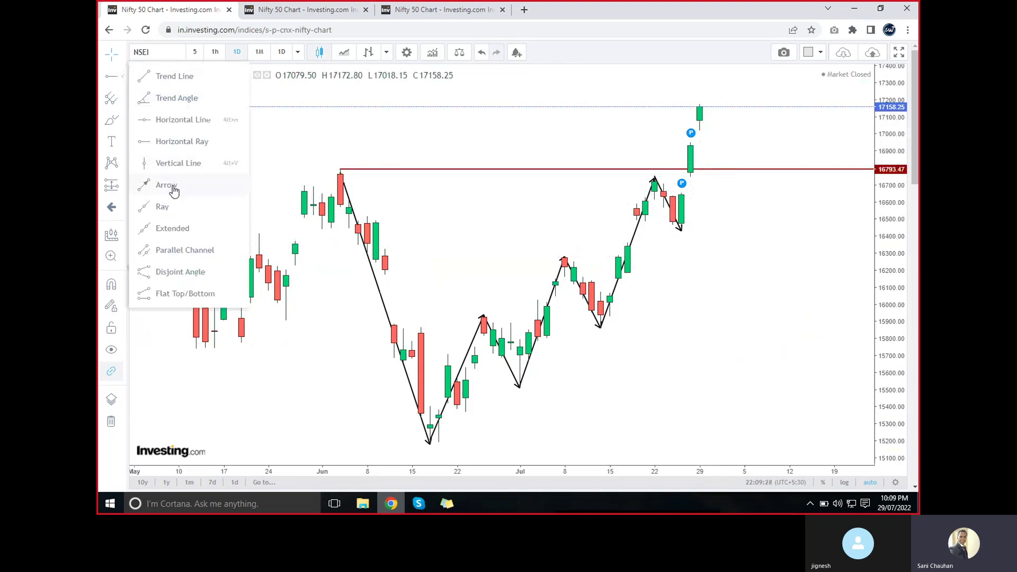
click(167, 186)
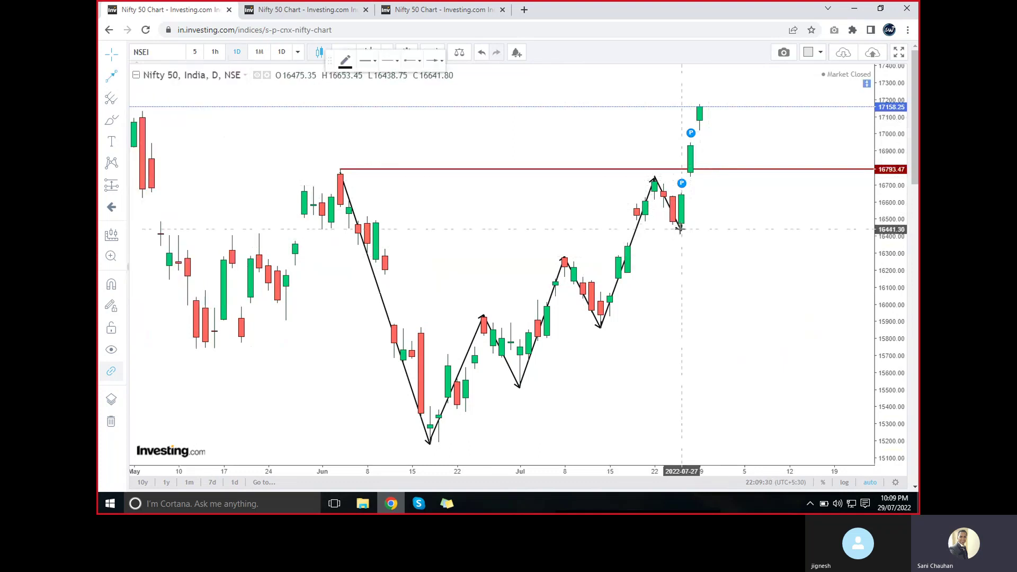
drag(681, 229, 699, 105)
click(740, 143)
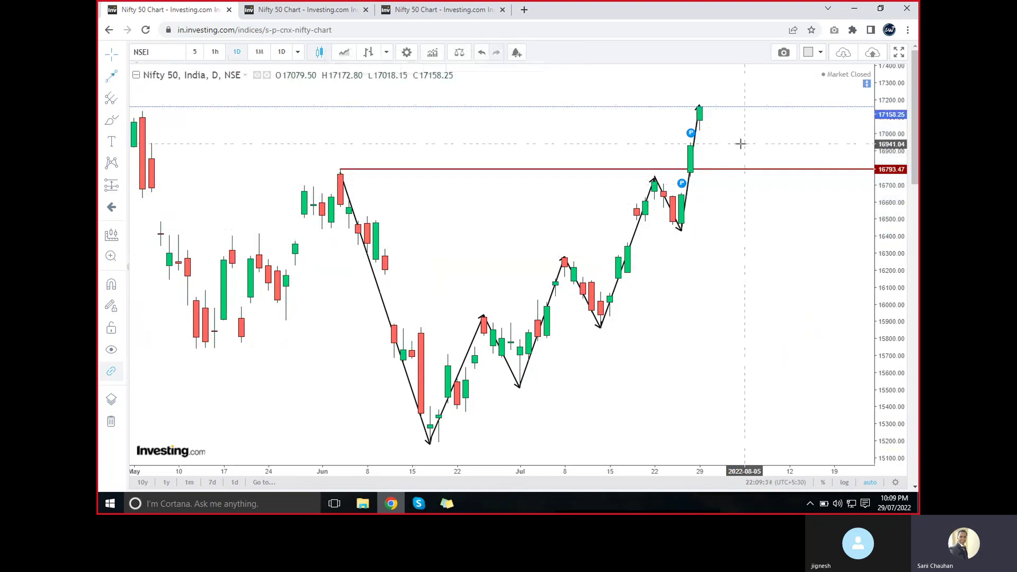
Place a horizontal ray at the 1 July swing low, at about 15,512
scroll(741, 143, up, 2)
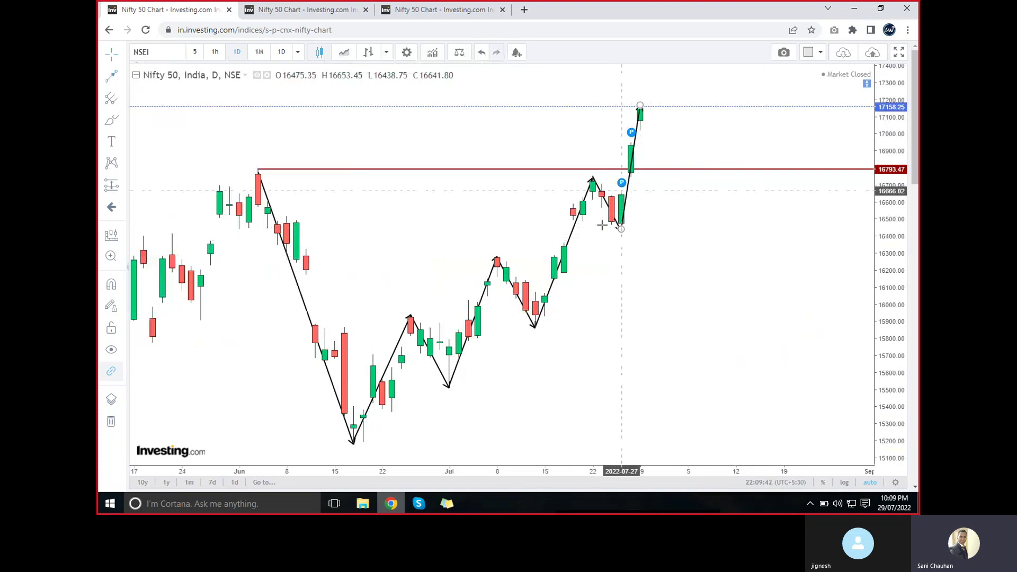
click(123, 77)
click(174, 139)
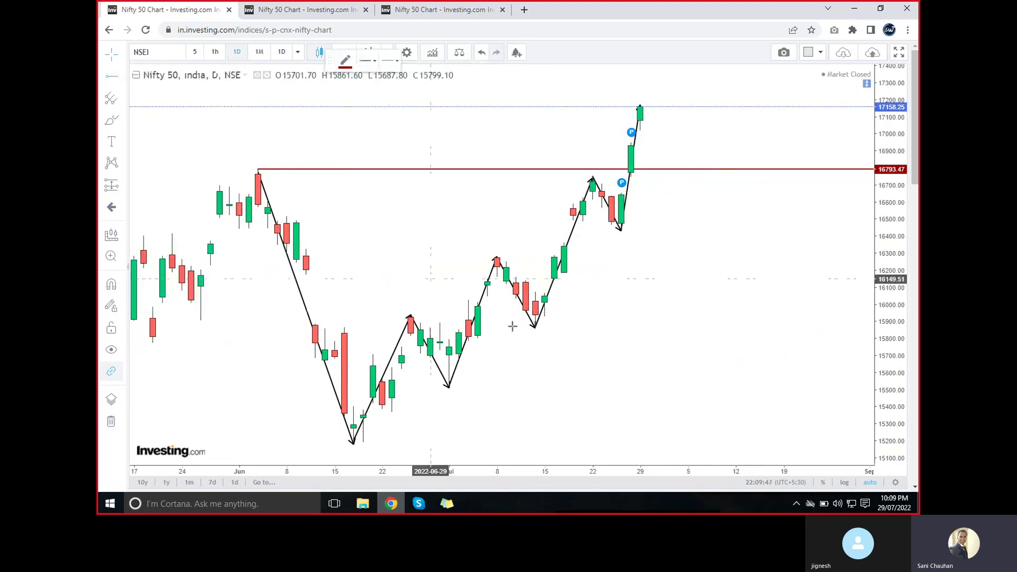
click(448, 387)
key(Escape)
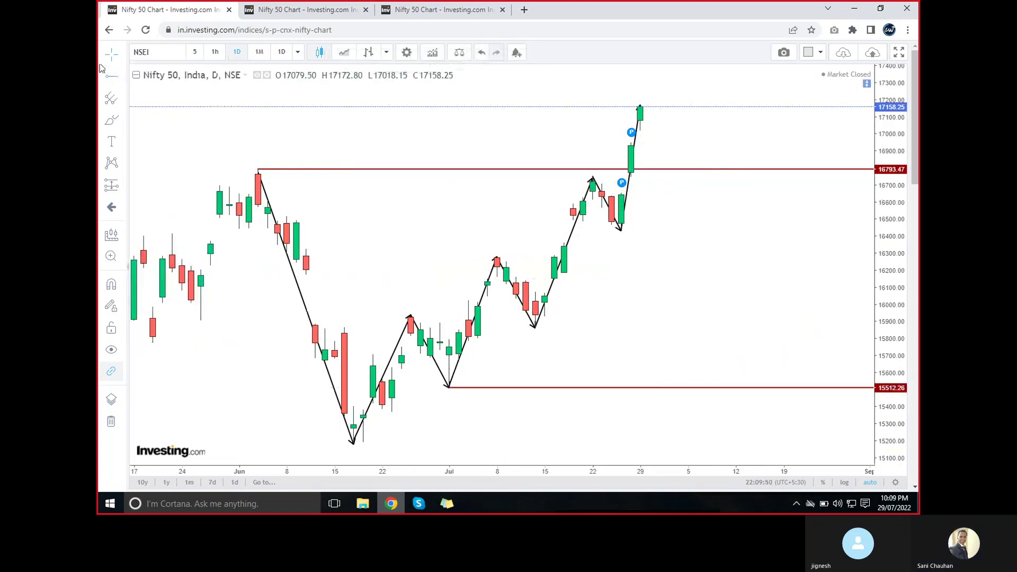
Place horizontal rays at the 14 July swing low, about 15,861, and the 27 July swing low, about 16,428
click(110, 78)
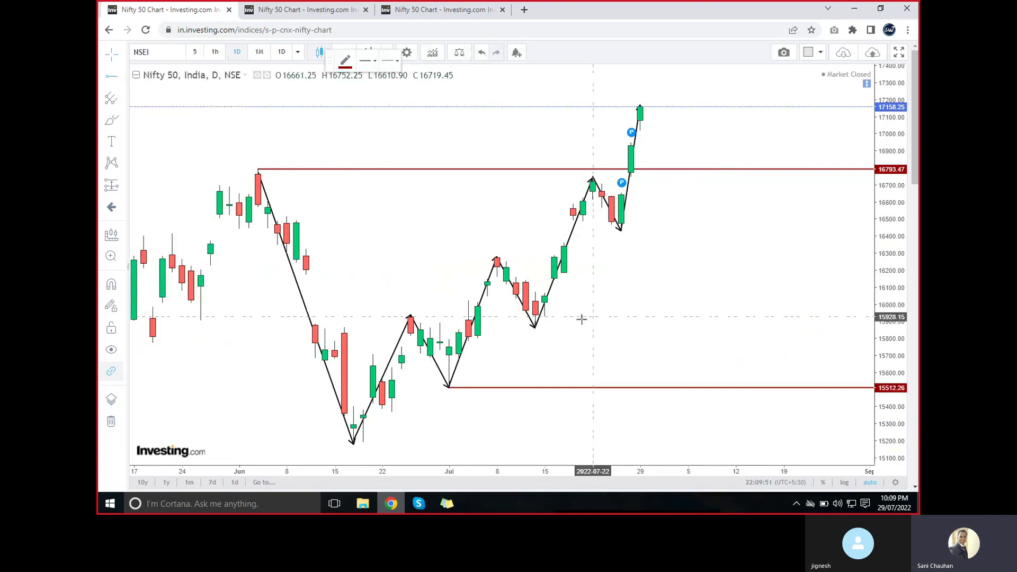
click(534, 328)
key(Escape)
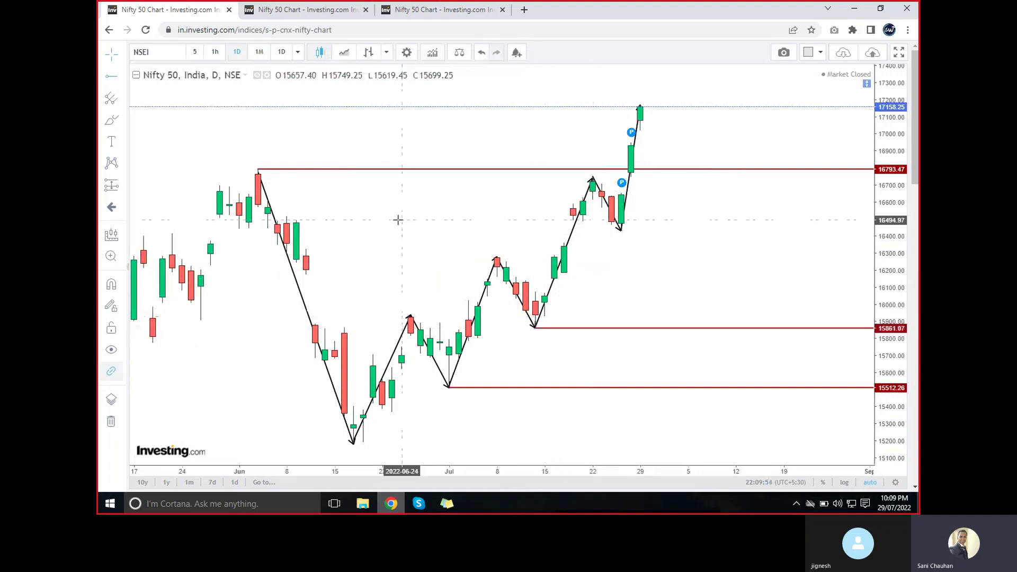
click(109, 79)
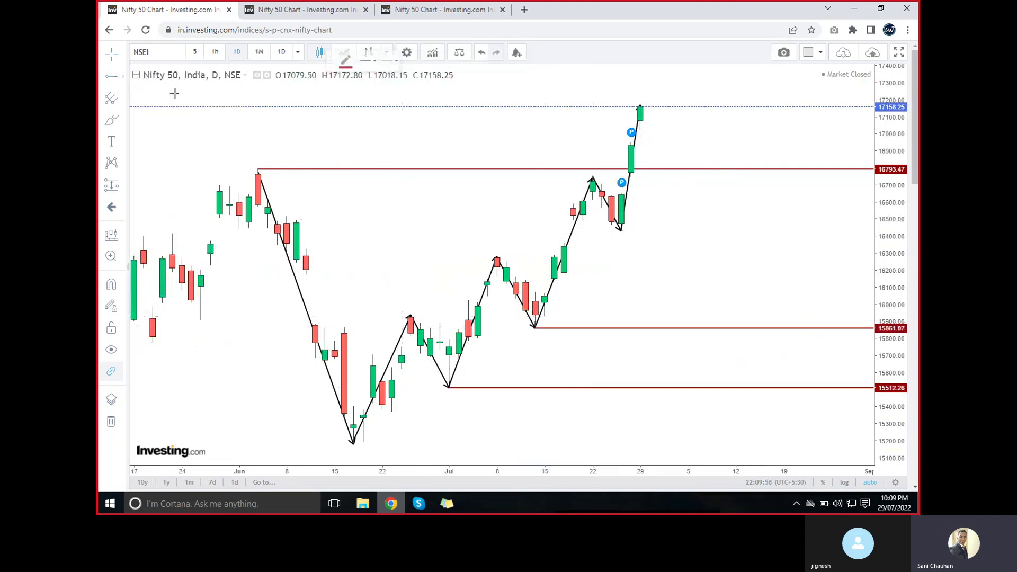
click(621, 232)
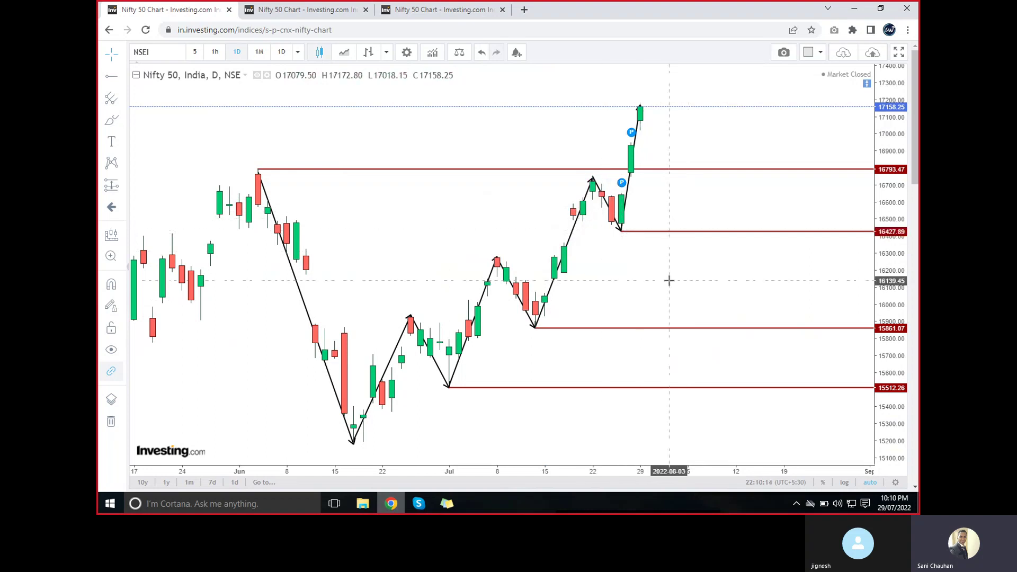
Draw a descending trend line from the October 2021 high, about 18,604, along the January and April highs to about 17,531 on 21 October 2022
scroll(669, 281, left, 5)
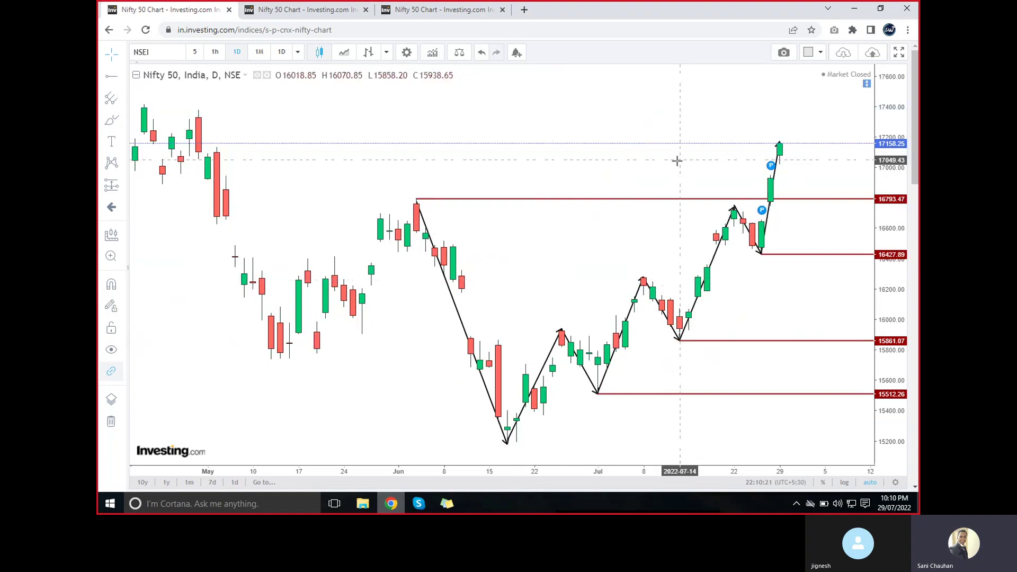
scroll(677, 161, up, 2)
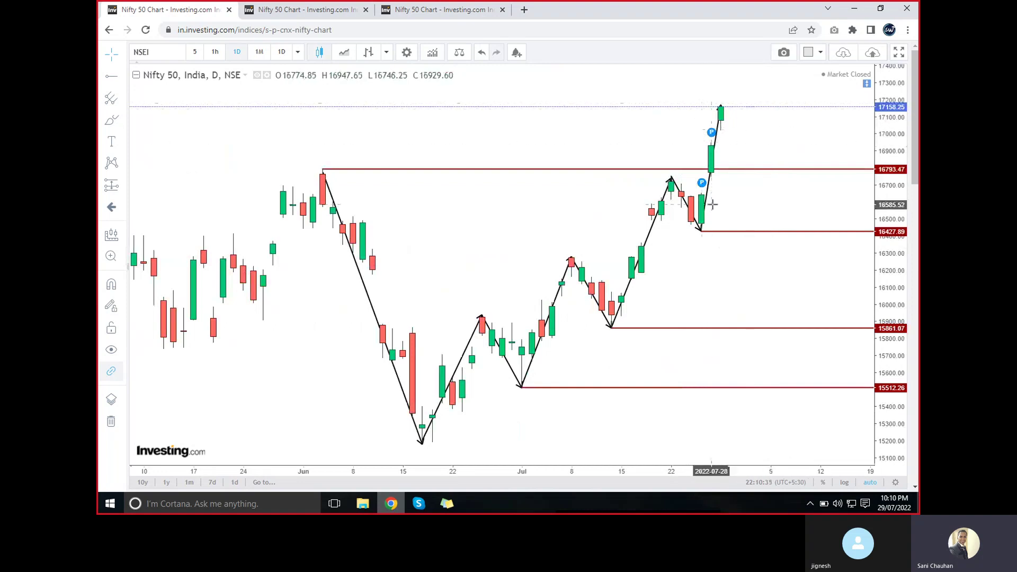
scroll(711, 204, down, 1)
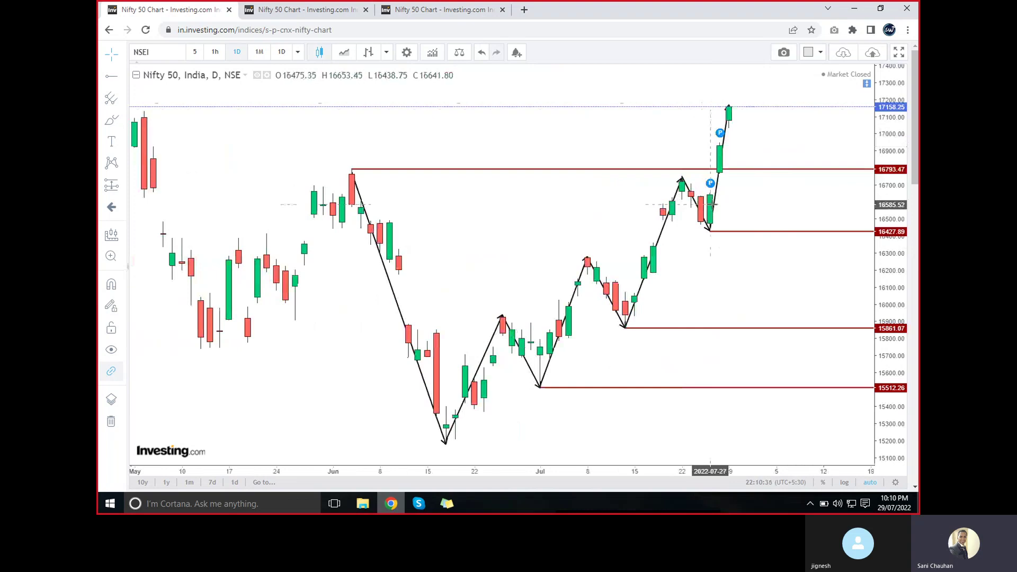
scroll(710, 204, down, 1)
scroll(711, 204, down, 1)
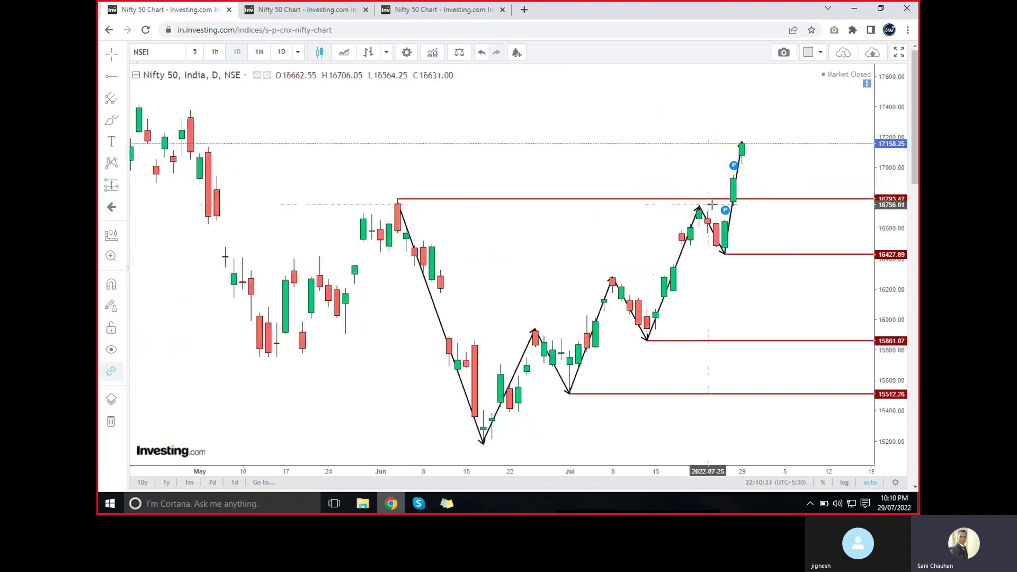
scroll(711, 204, down, 1)
scroll(713, 204, down, 1)
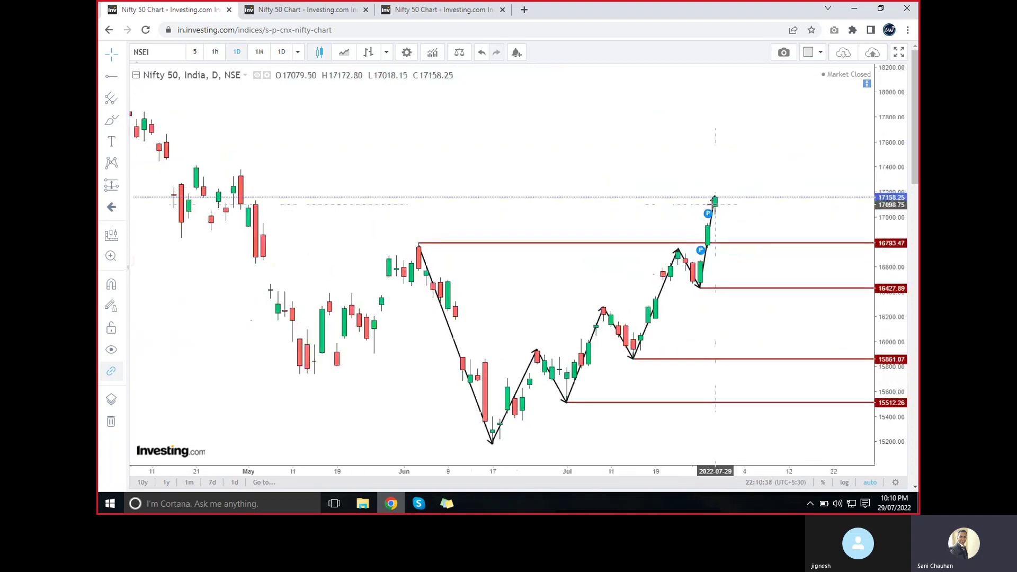
scroll(713, 204, down, 2)
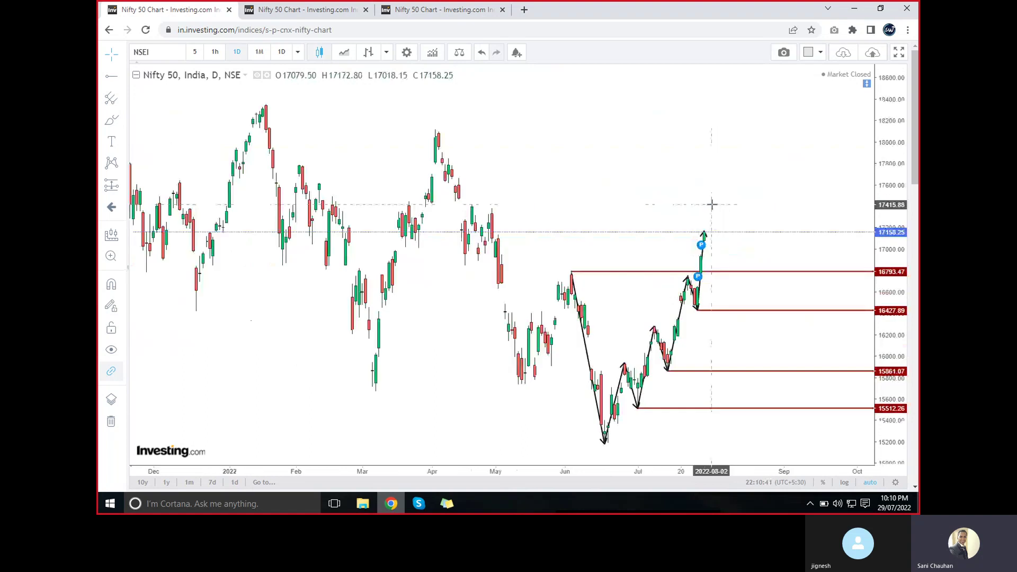
scroll(711, 204, down, 2)
click(112, 77)
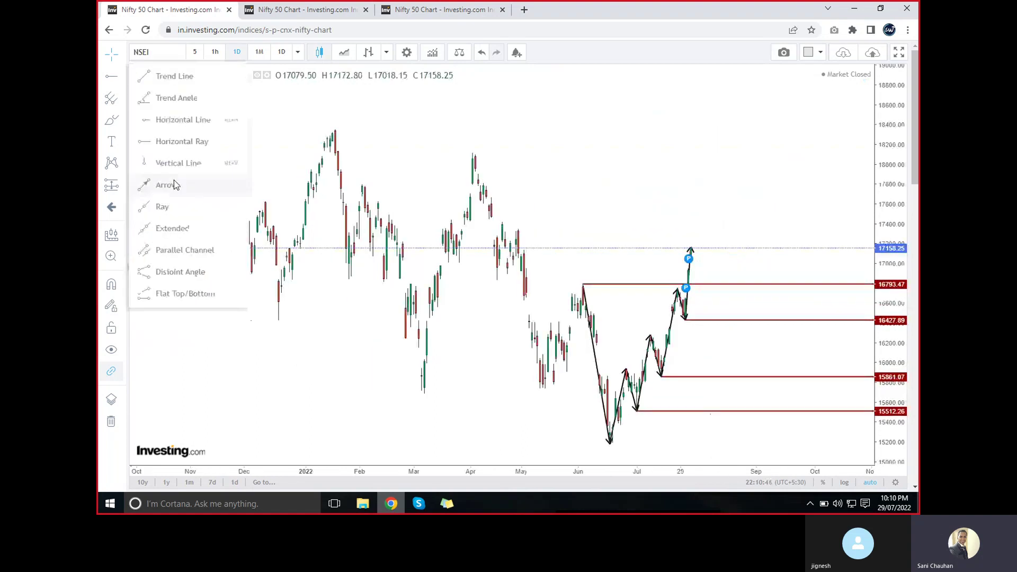
click(161, 81)
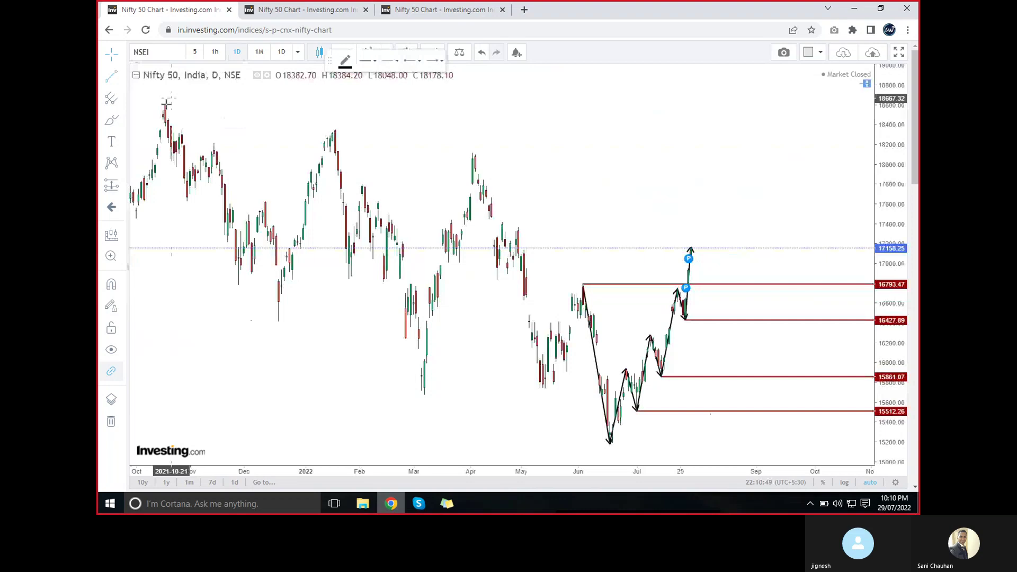
drag(166, 102, 852, 211)
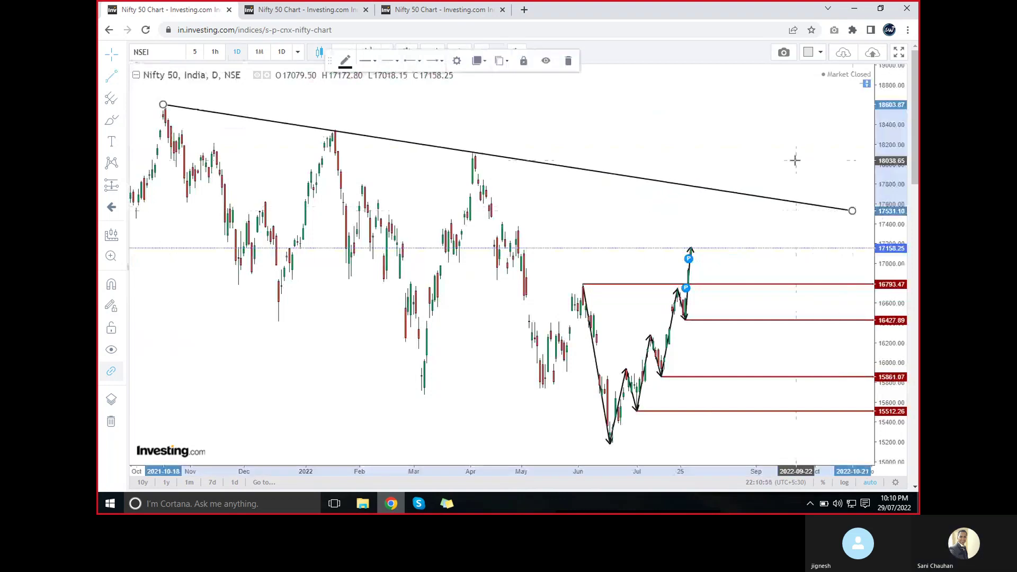
Draw a projection arrow beside the latest candle from about 17,162 up to about 17,710, just below the descending trend line
scroll(796, 160, up, 1)
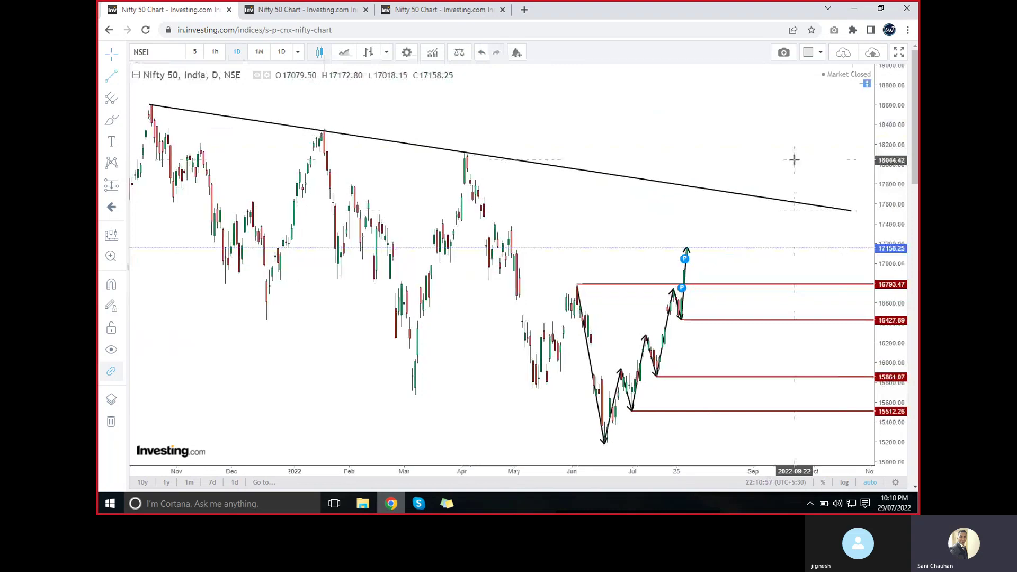
click(122, 78)
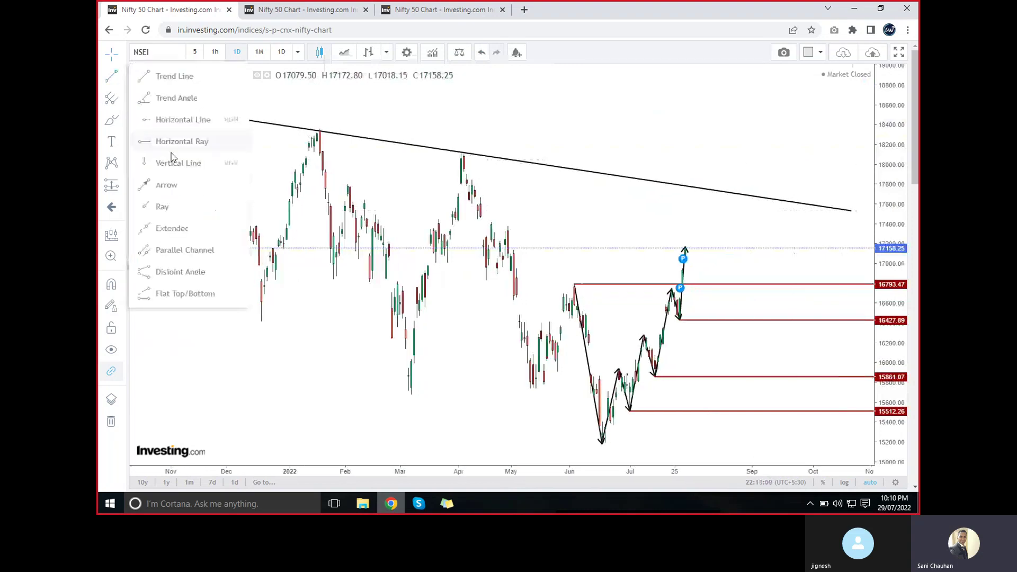
click(177, 186)
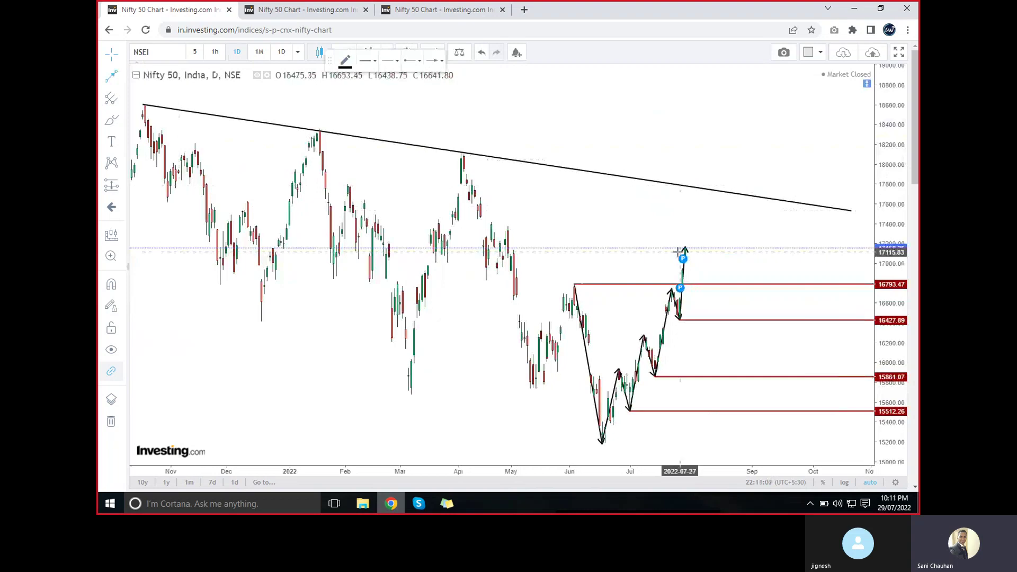
click(696, 247)
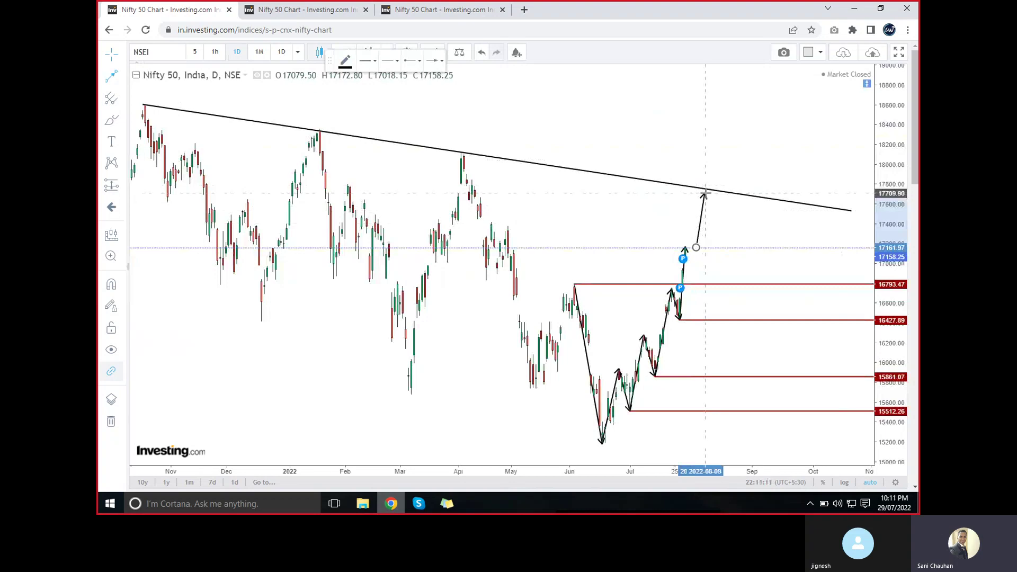
click(705, 194)
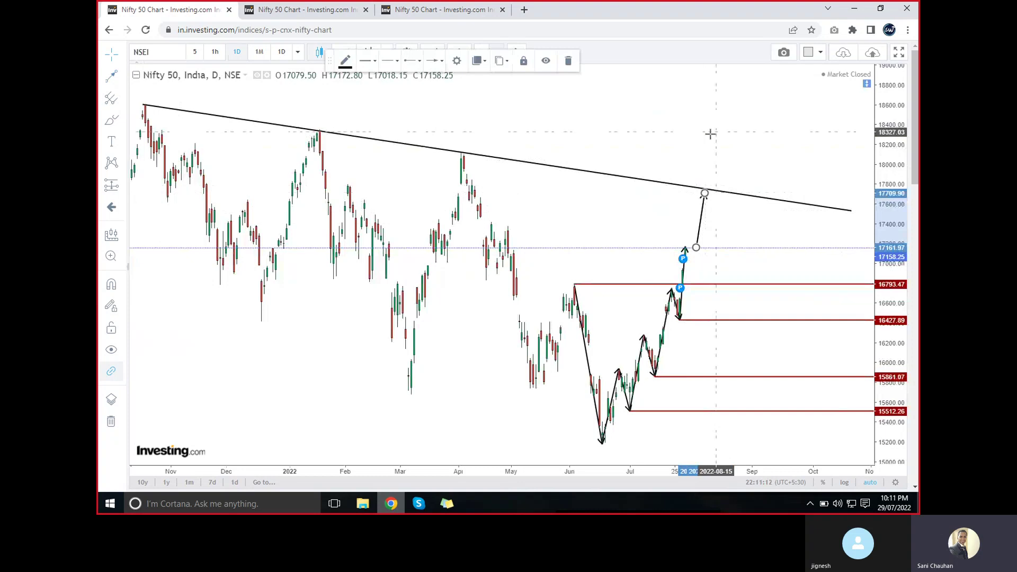
click(736, 143)
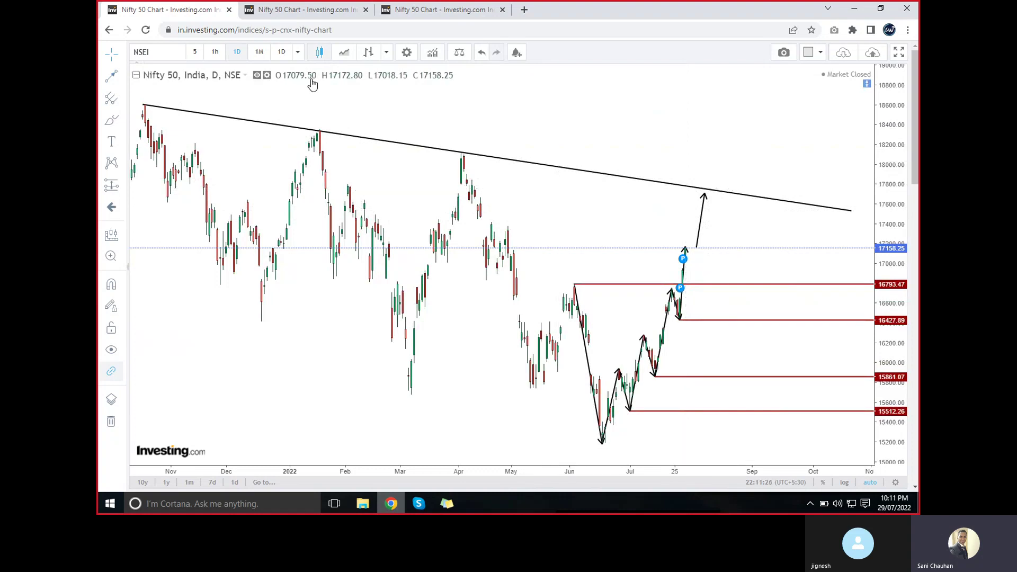
Place a horizontal ray at the 21 April swing high and adjust it to about 17,410
click(124, 78)
click(166, 143)
click(492, 222)
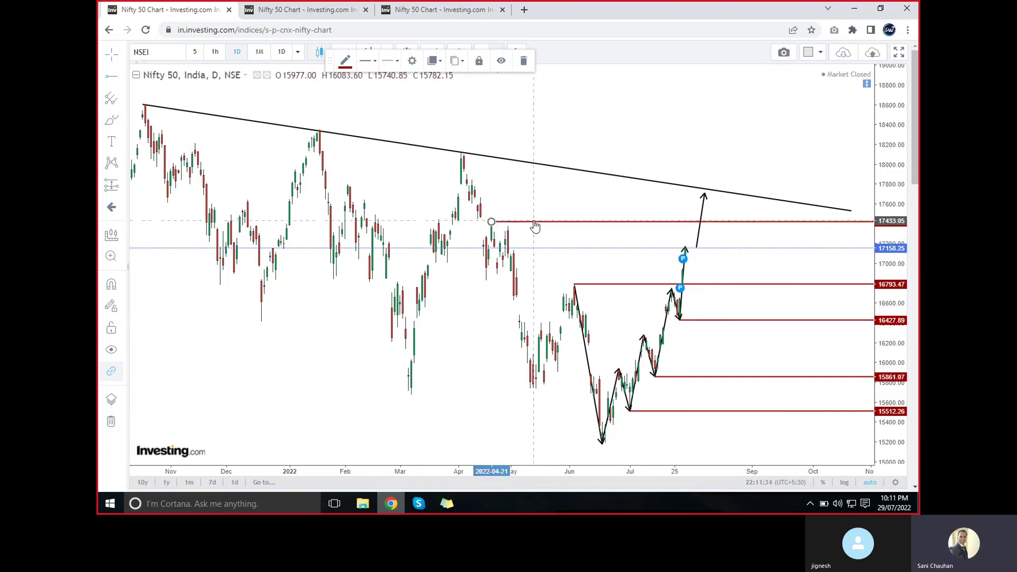
click(533, 219)
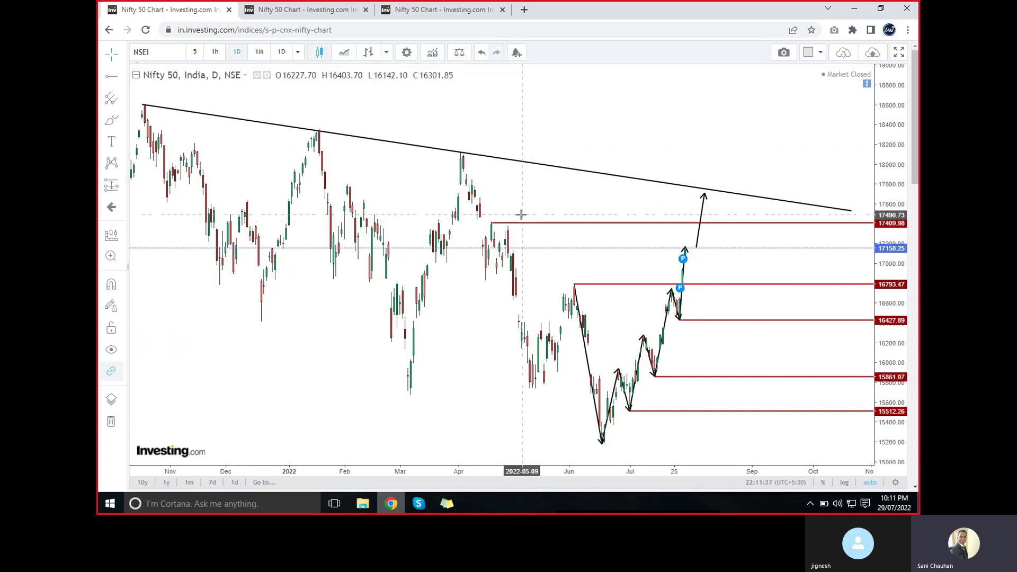
Examine the latest candles and the upward projection against the April swing-high level and the descending trend line
scroll(521, 215, up, 1)
scroll(521, 215, right, 3)
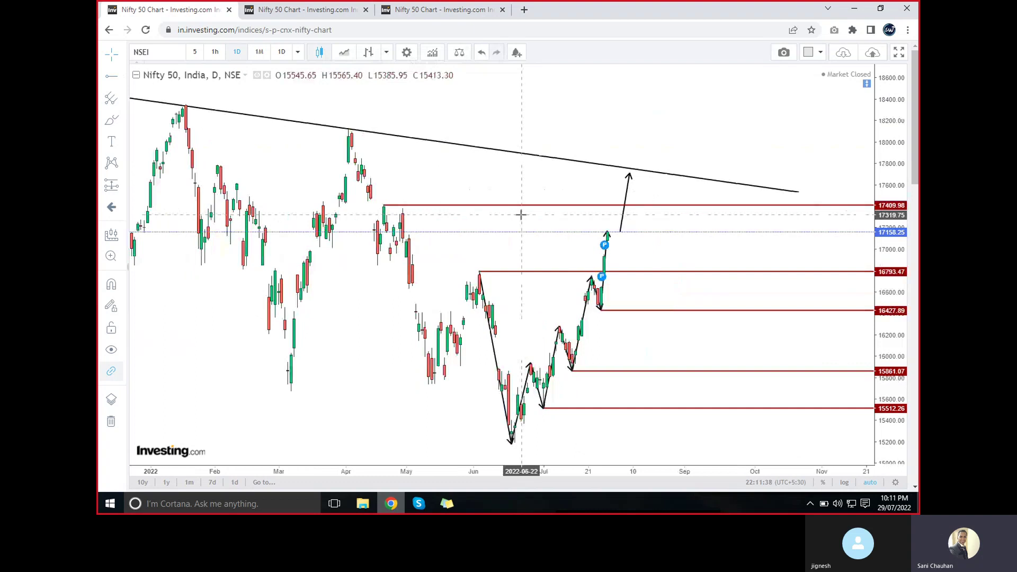
scroll(521, 215, up, 1)
scroll(521, 215, up, 1)
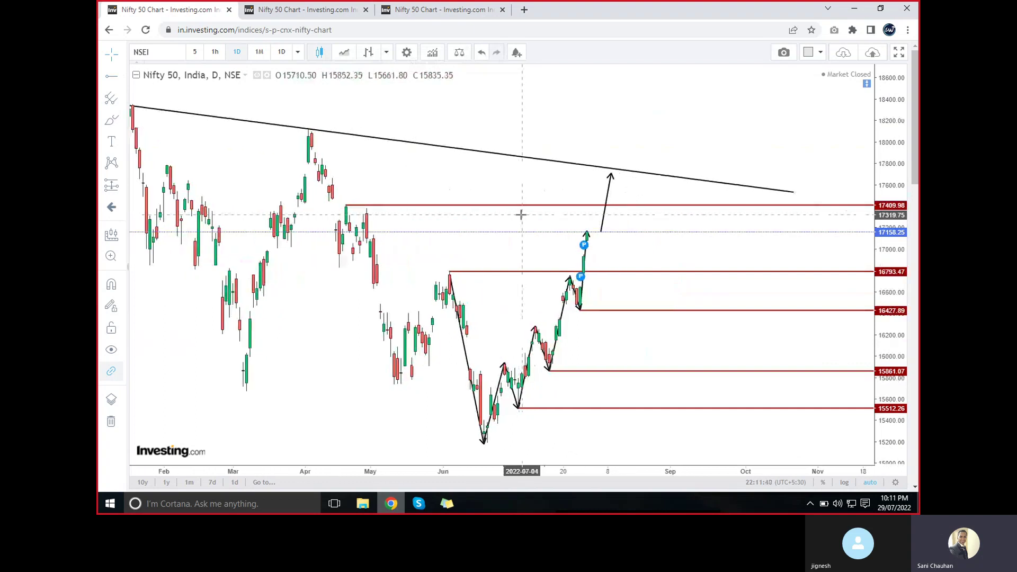
scroll(521, 215, up, 1)
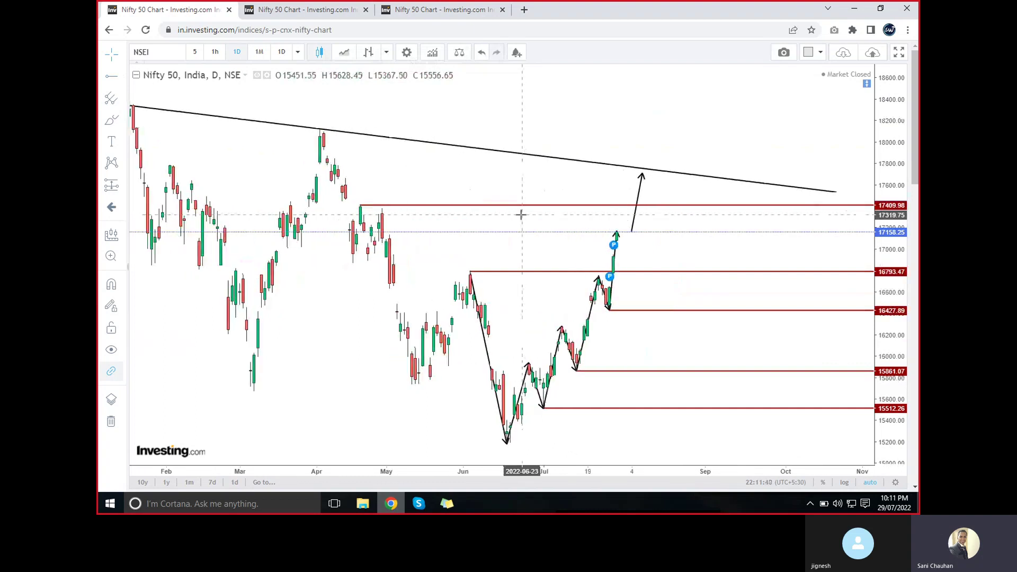
scroll(521, 214, up, 1)
scroll(520, 215, up, 1)
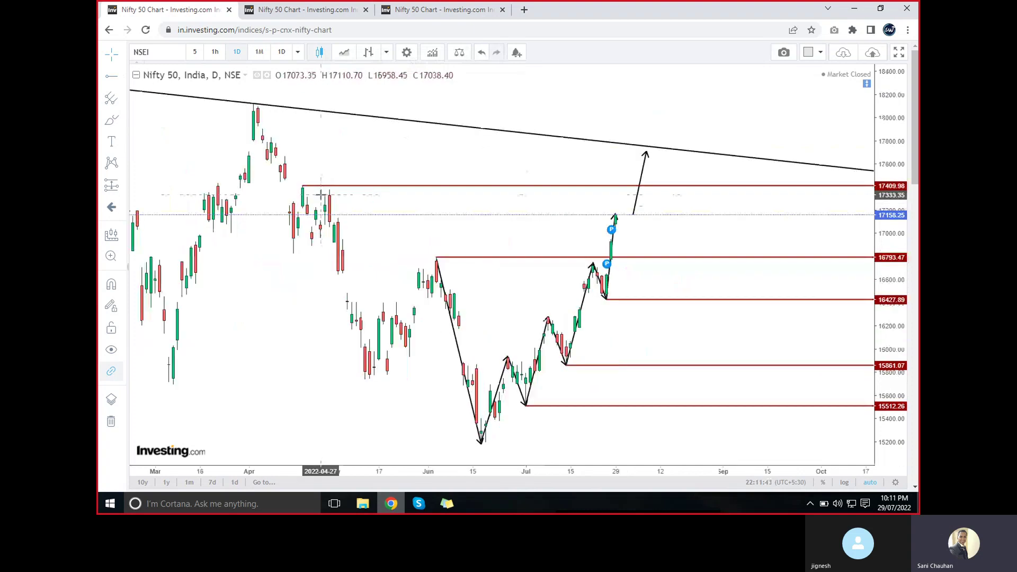
scroll(320, 195, up, 1)
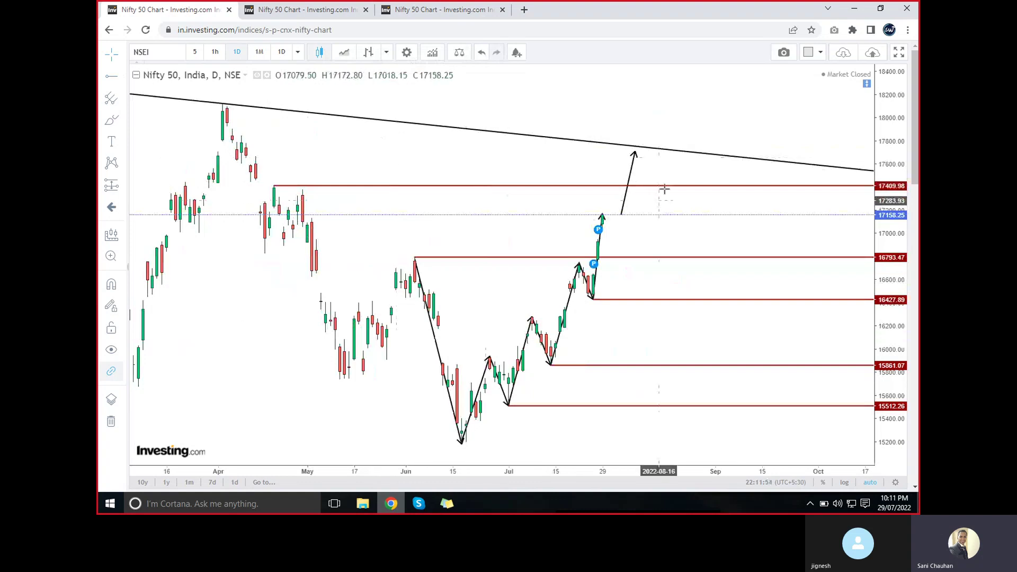
drag(663, 186, 662, 183)
key(ctrl+z)
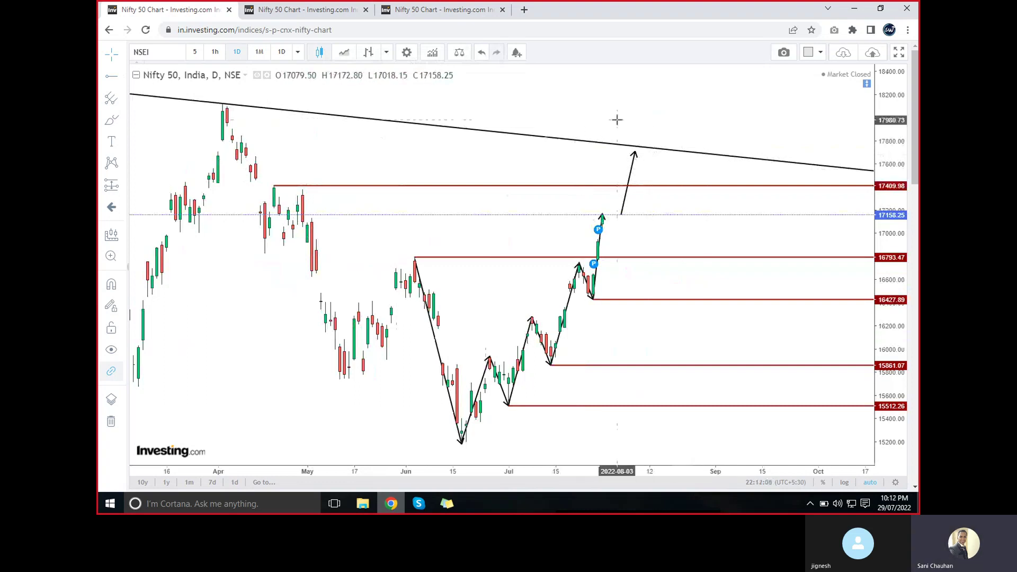
Draw a pullback arrow beside the latest candle from about 17,150 down to about 16,819, just above the 3 June swing-high level
click(111, 76)
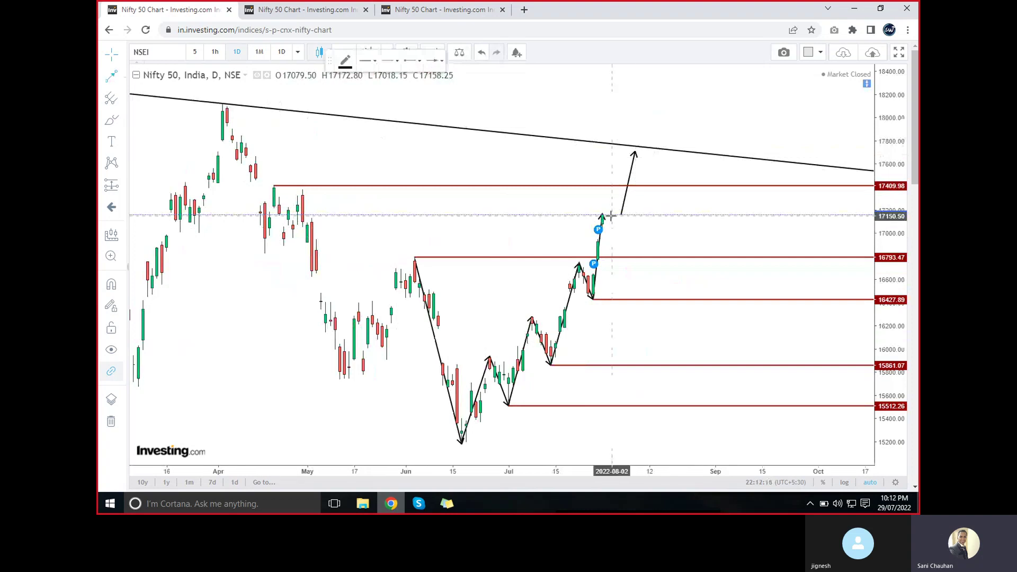
click(611, 216)
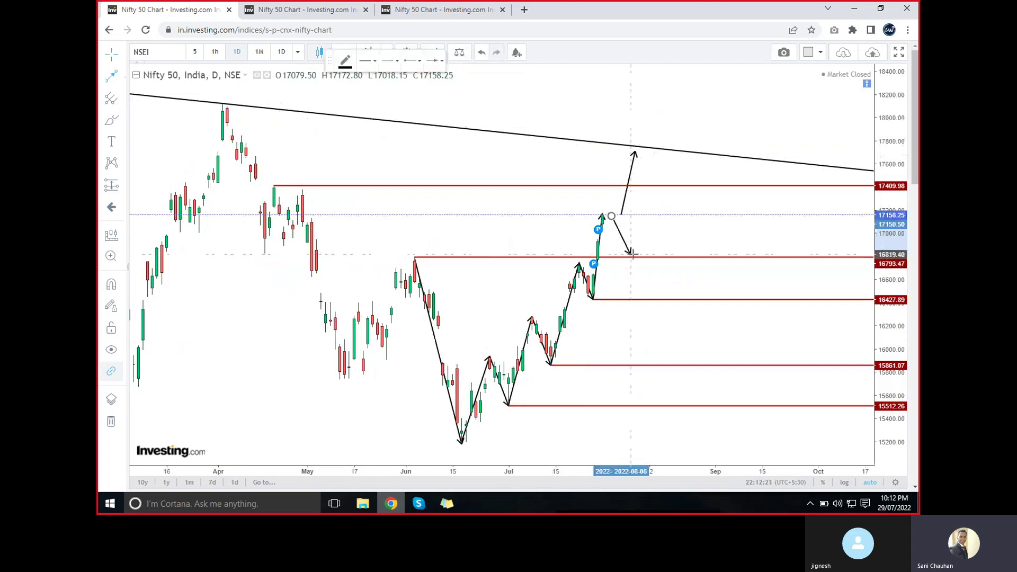
click(632, 254)
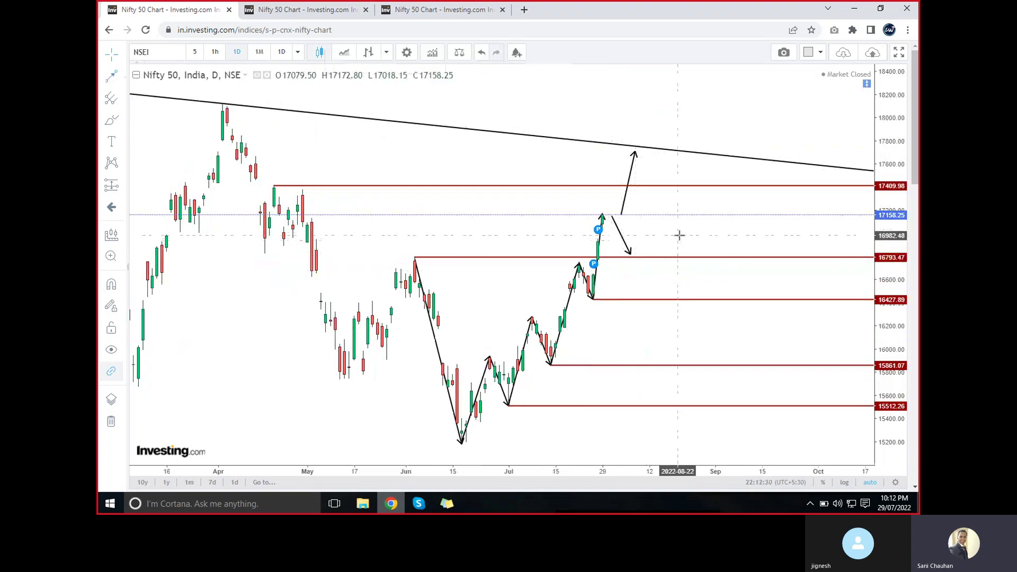
scroll(679, 235, left, 3)
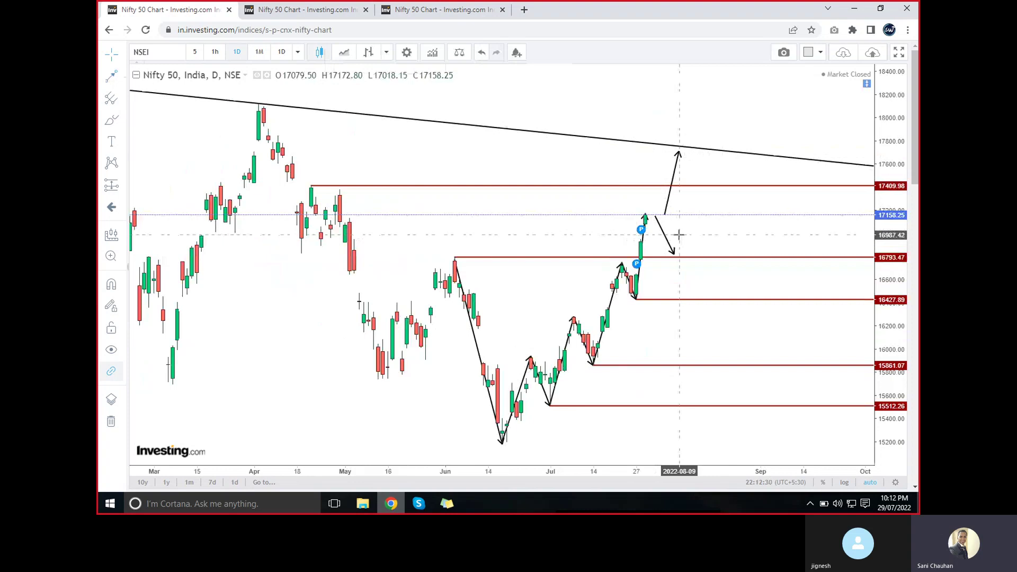
scroll(679, 235, up, 1)
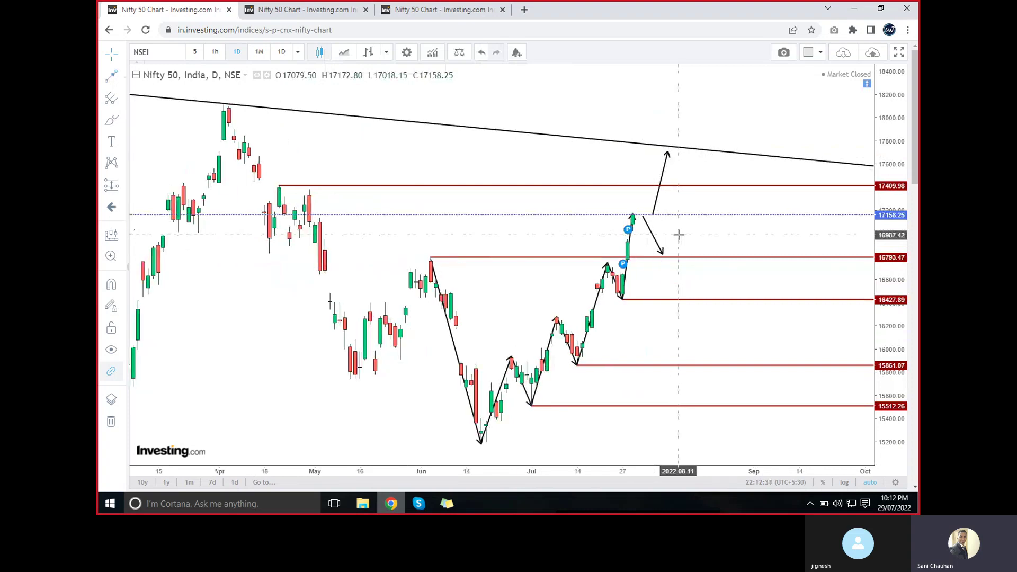
Draw a vertical projection arrow at 12 August from about 16,838 up to about 17,680, just below the descending trend line
scroll(680, 235, up, 1)
scroll(690, 251, up, 1)
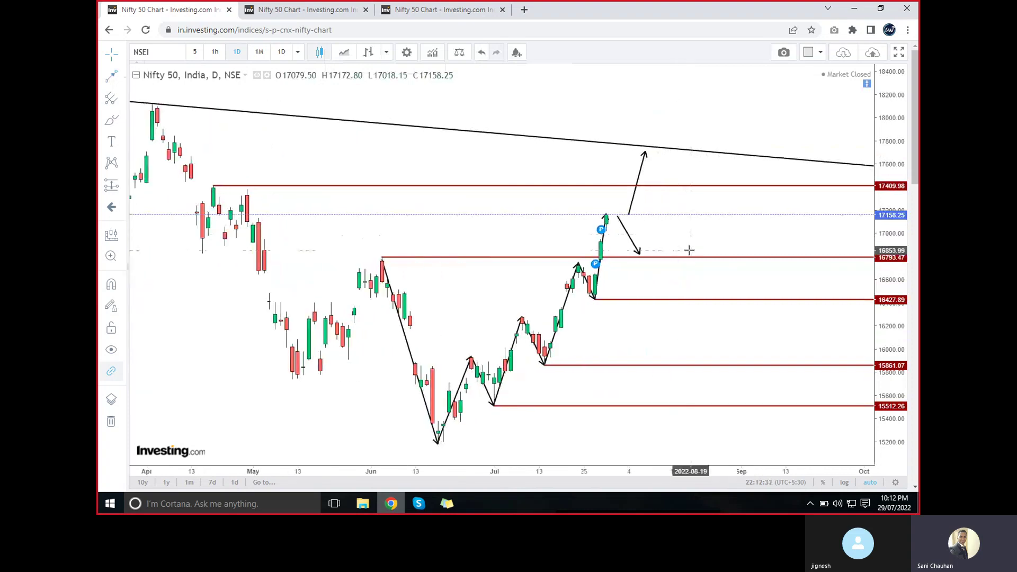
scroll(690, 250, up, 1)
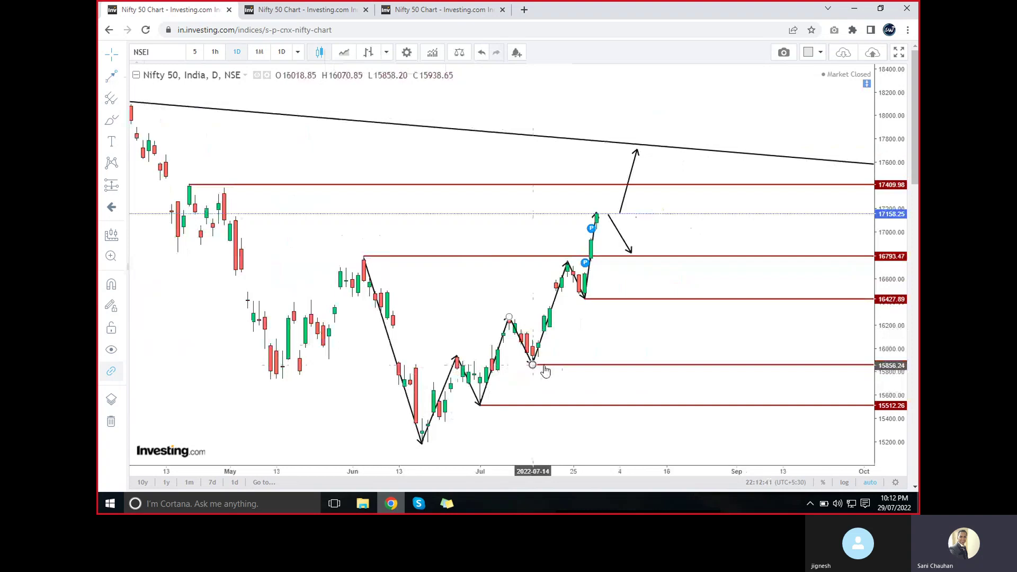
drag(545, 371, 546, 370)
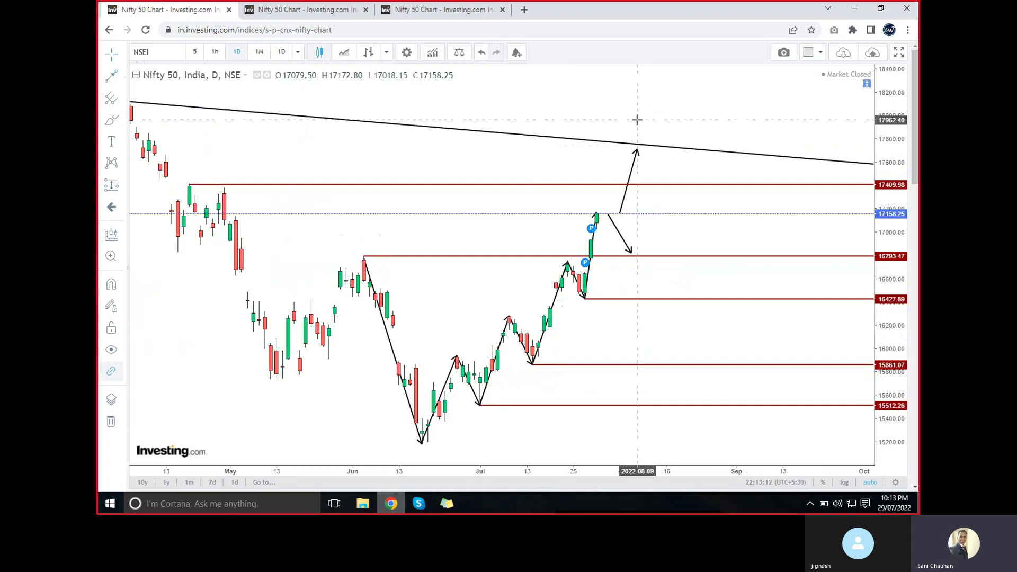
click(632, 253)
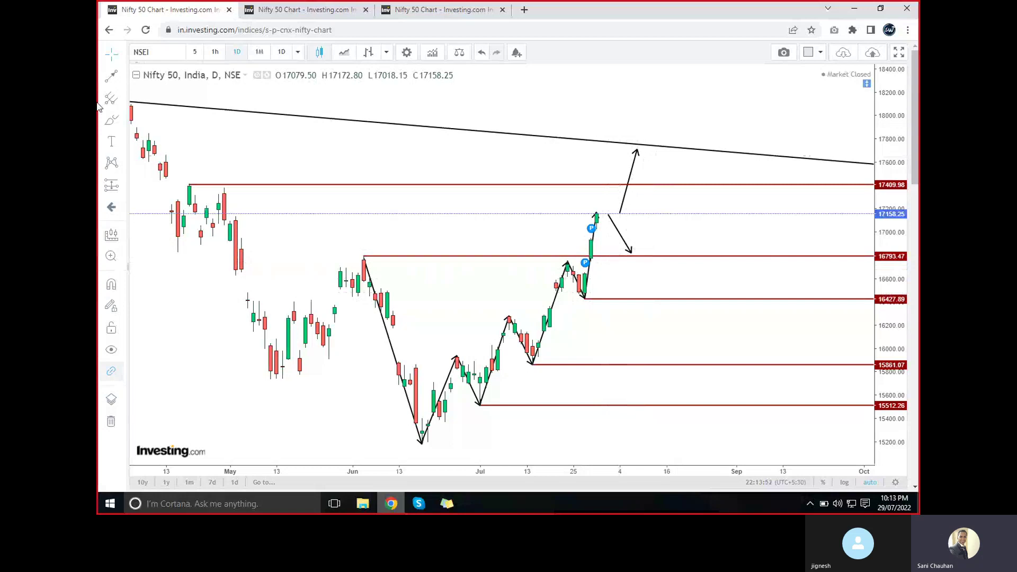
click(112, 79)
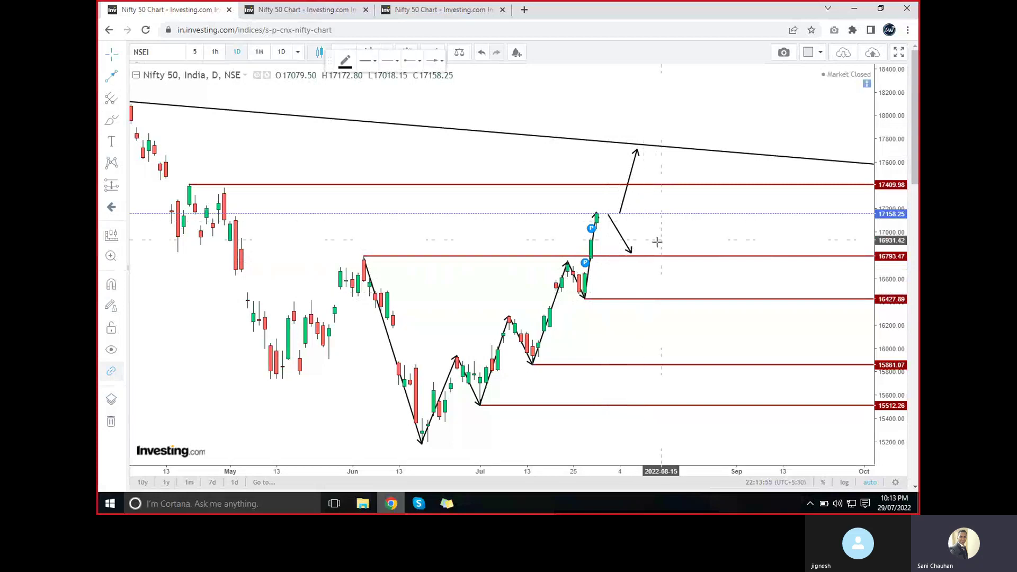
click(655, 251)
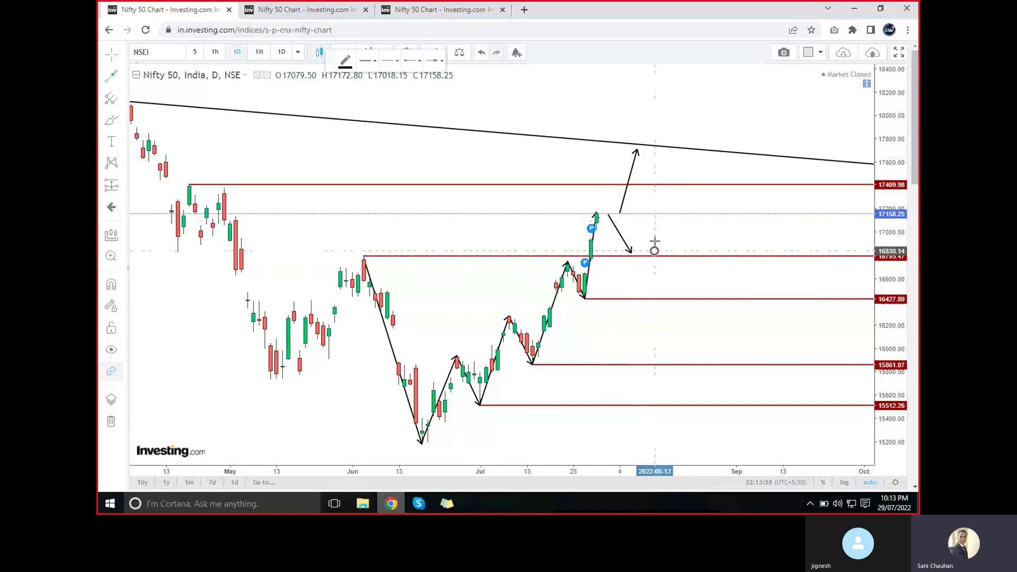
click(655, 153)
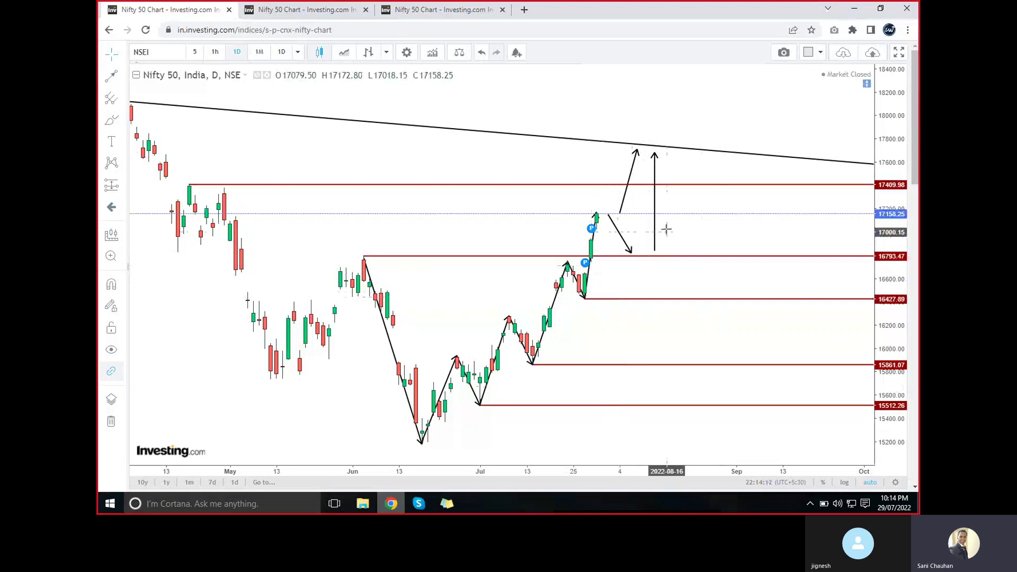
click(633, 258)
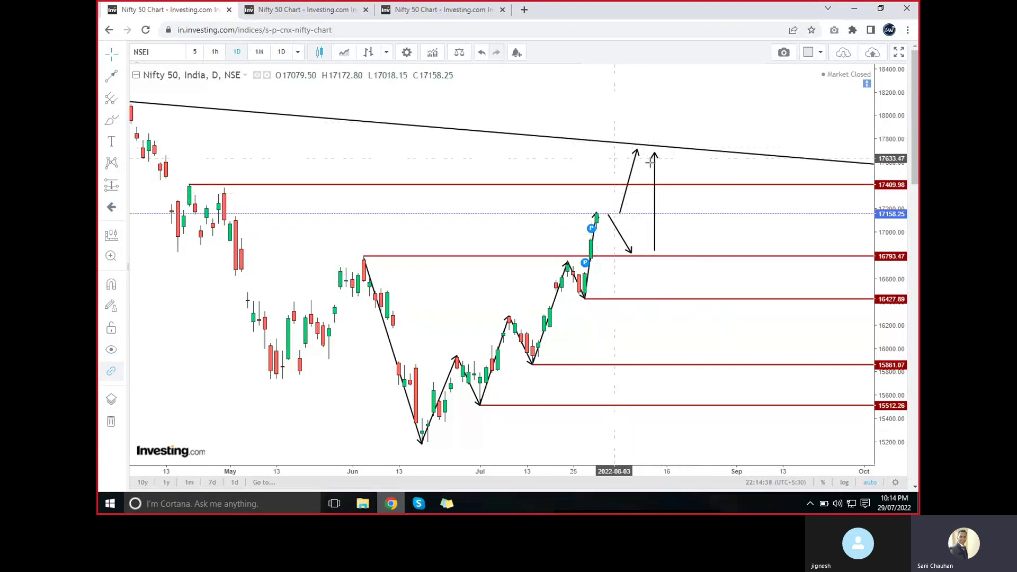
Draw a rectangle zone across the descending trend line from about 17,879 to 17,643, spanning 28 July to 23 August
click(120, 121)
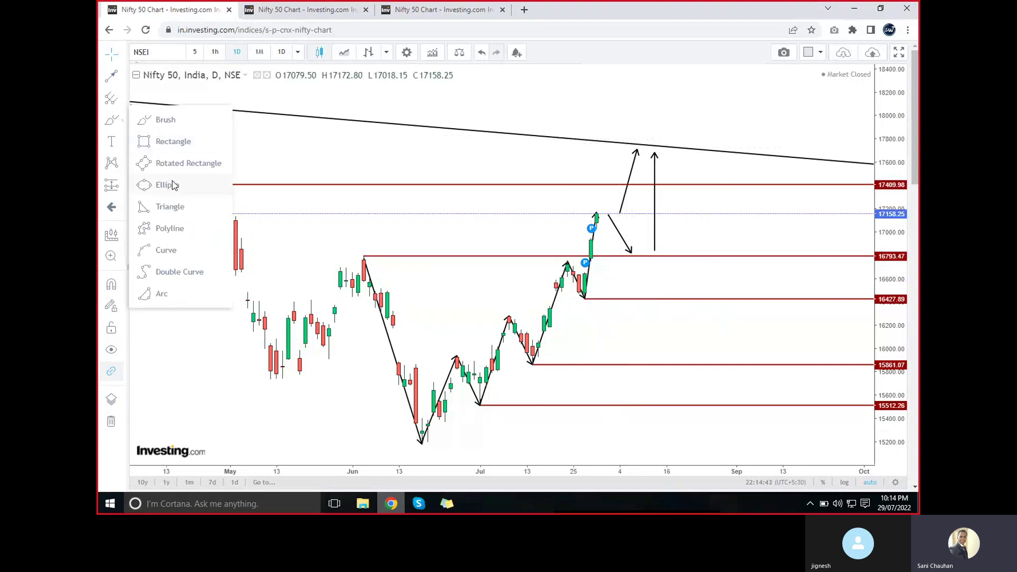
click(170, 142)
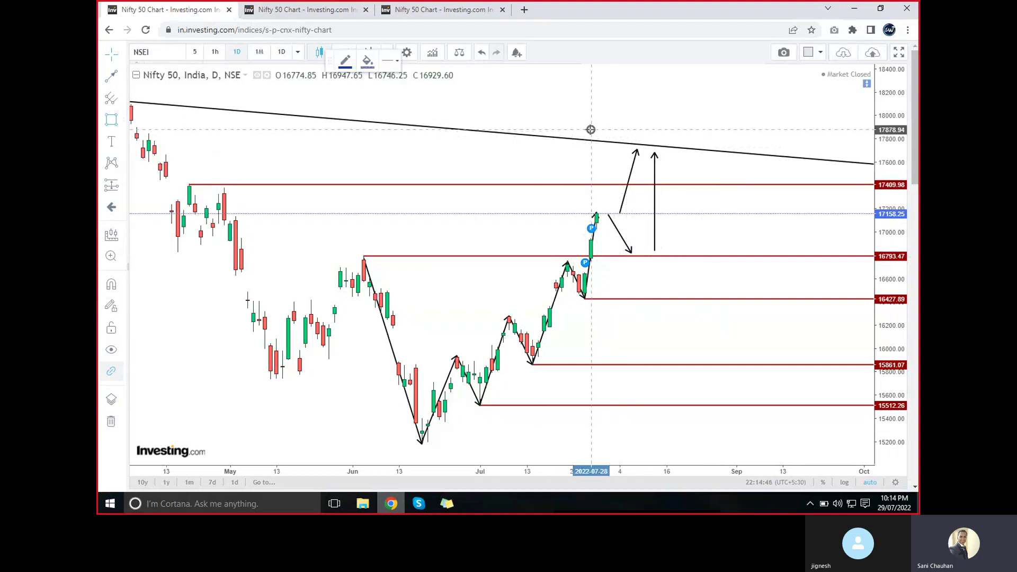
mouse_move(591, 129)
mouse_down()
mouse_move(699, 164)
mouse_move(696, 157)
mouse_up()
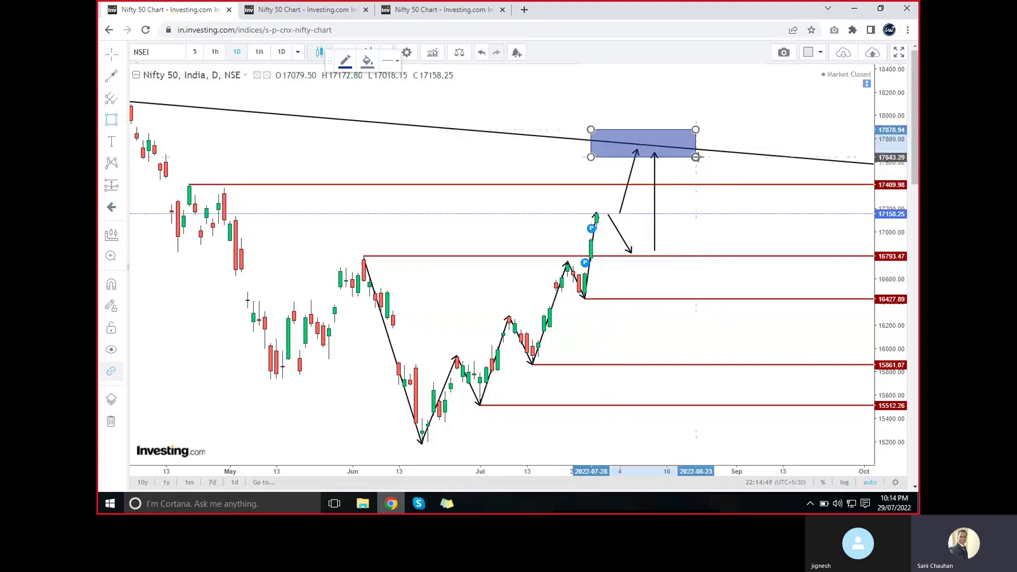
click(641, 96)
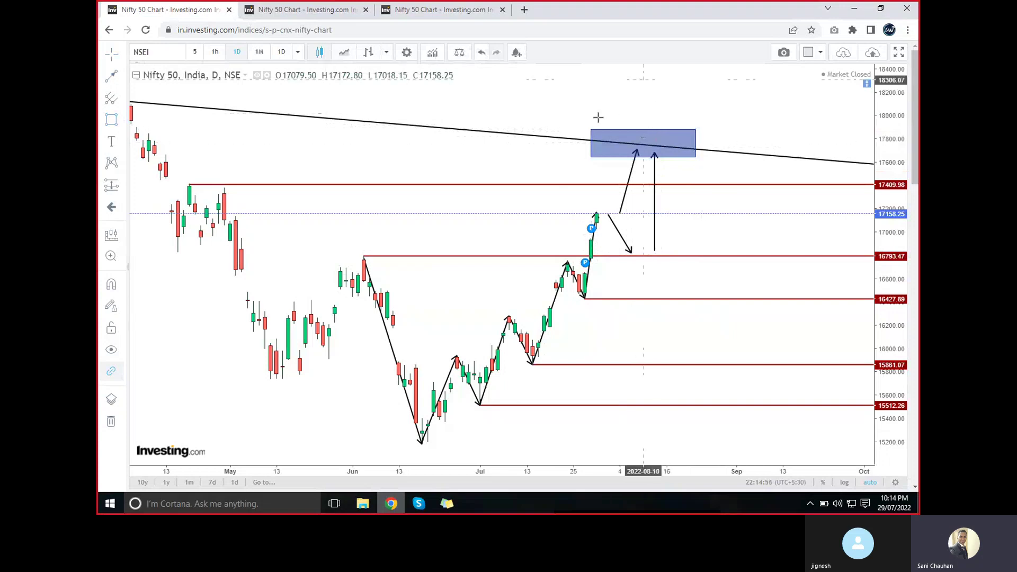
click(670, 137)
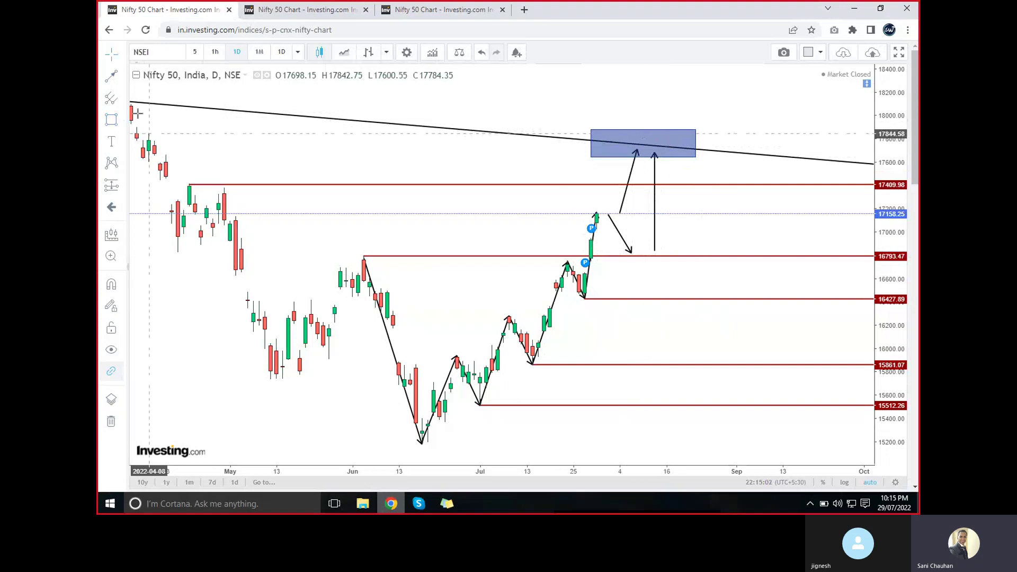
Draw a rejection arrow from the rectangle zone's lower edge at about 17,643 on 9 August down to about 16,907 on 19 August
click(655, 181)
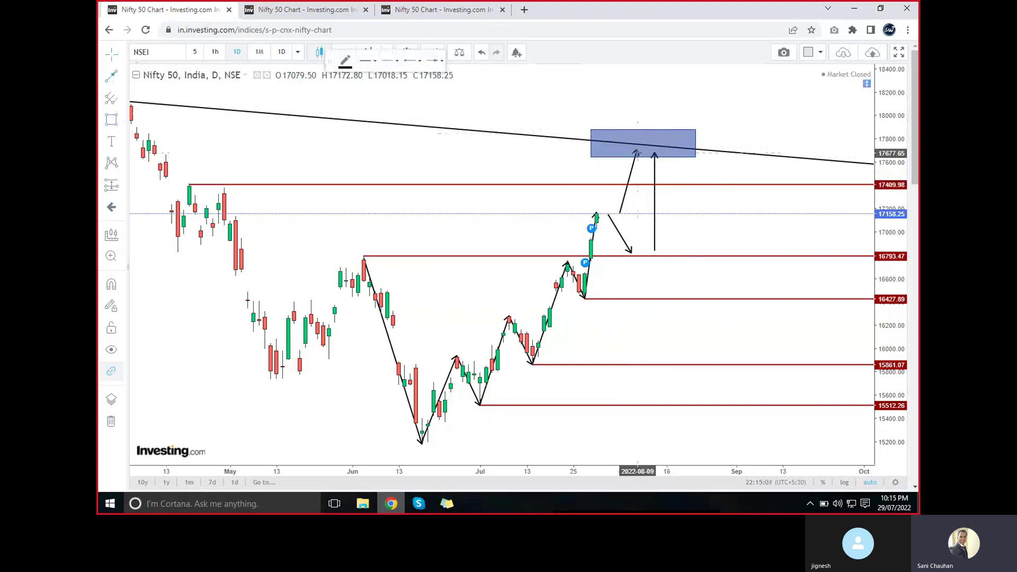
click(637, 157)
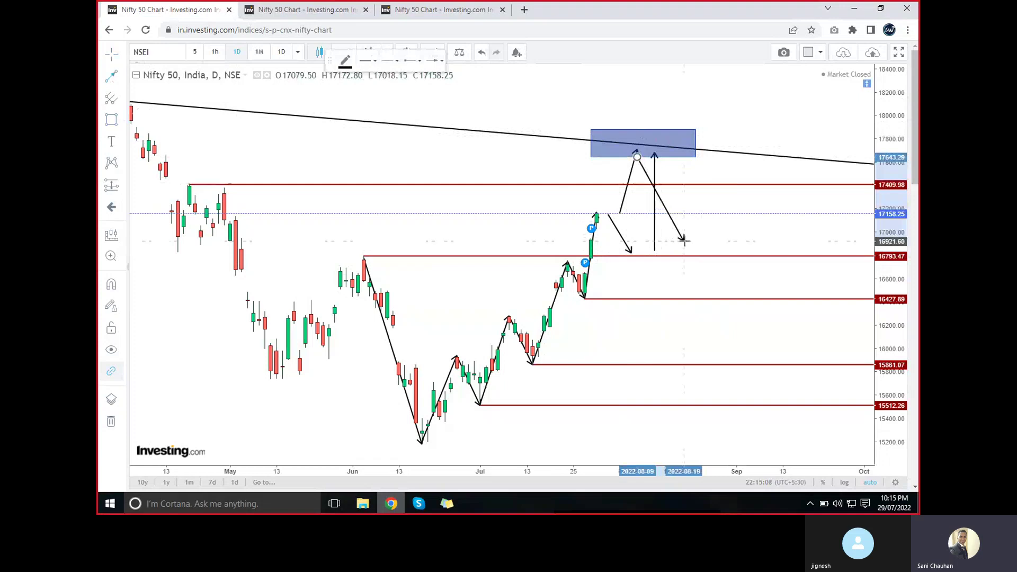
click(683, 242)
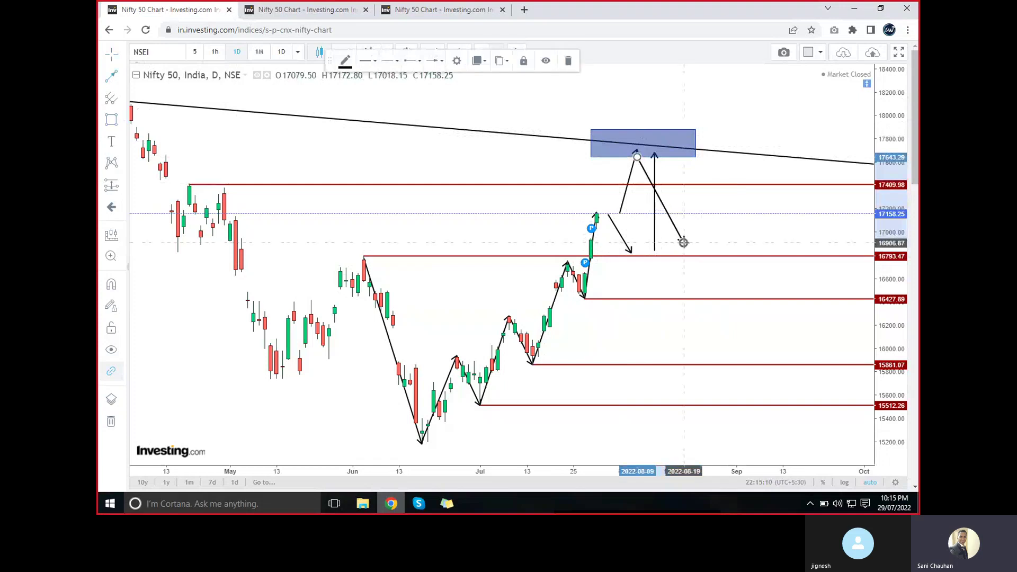
click(704, 218)
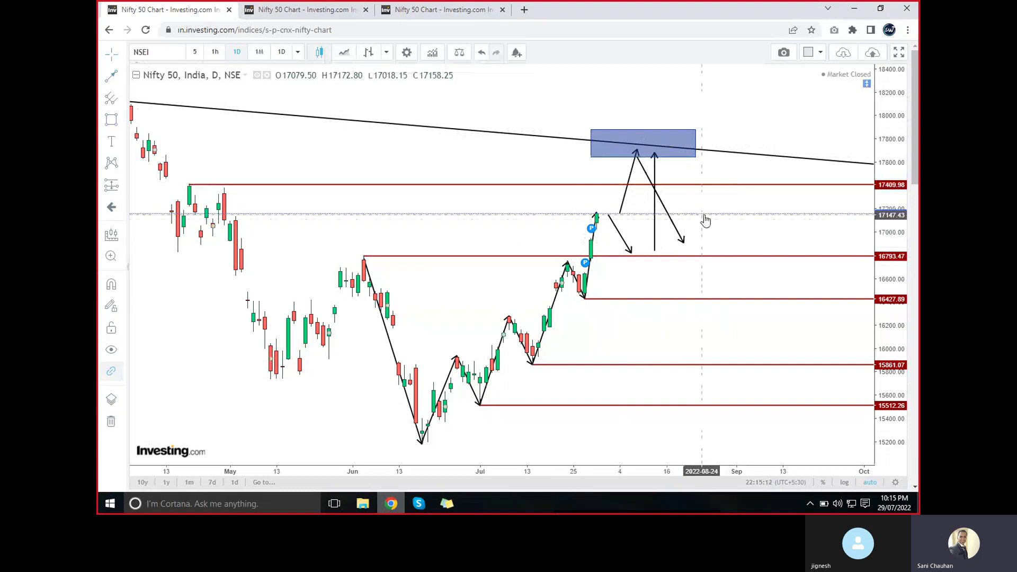
mouse_move(610, 207)
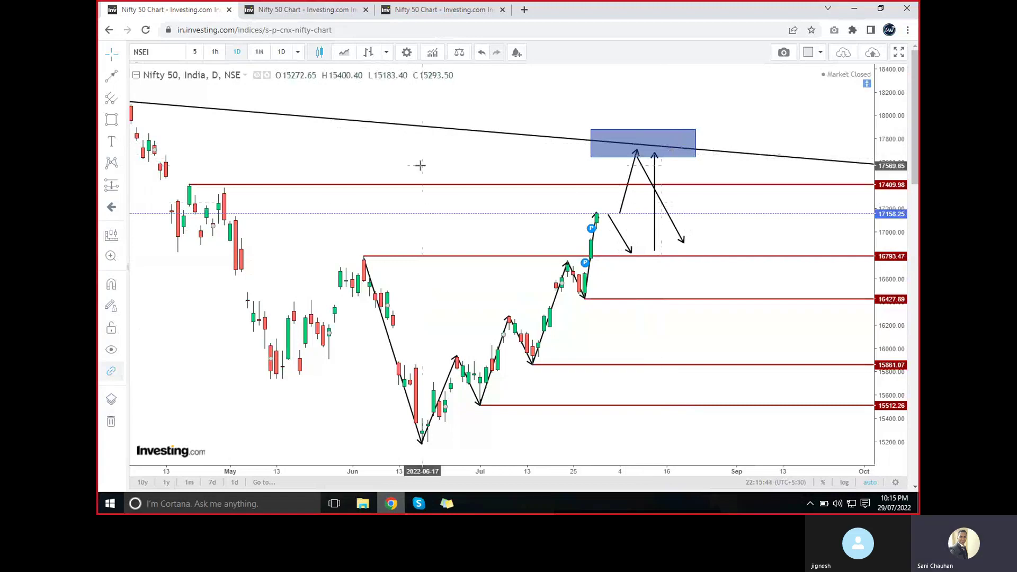
On the weekly Nifty 50 chart, draw swing arrows from the April high near 18,100 to the May low and up to the 30 May high
click(291, 9)
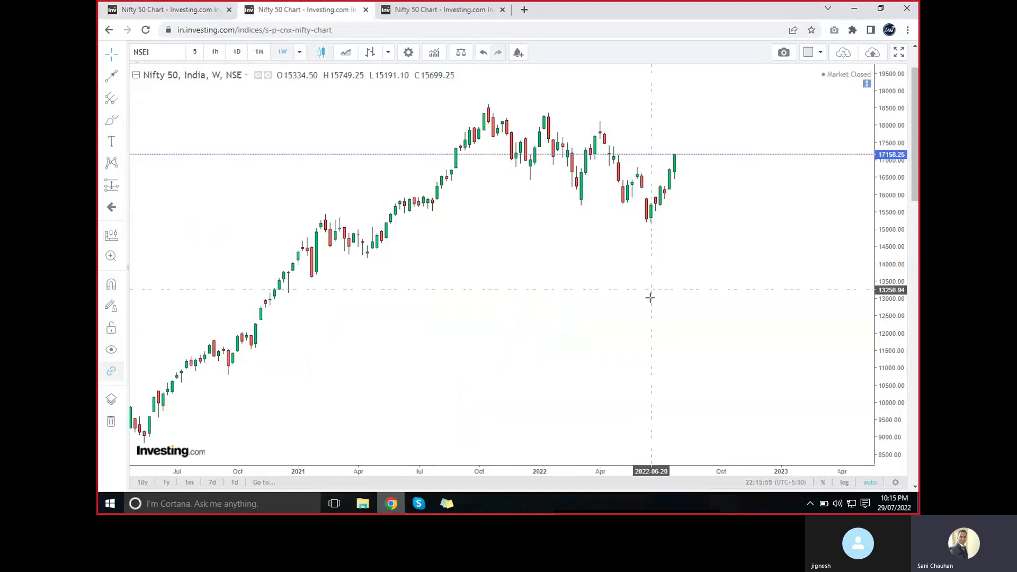
scroll(650, 297, up, 1)
scroll(650, 298, up, 1)
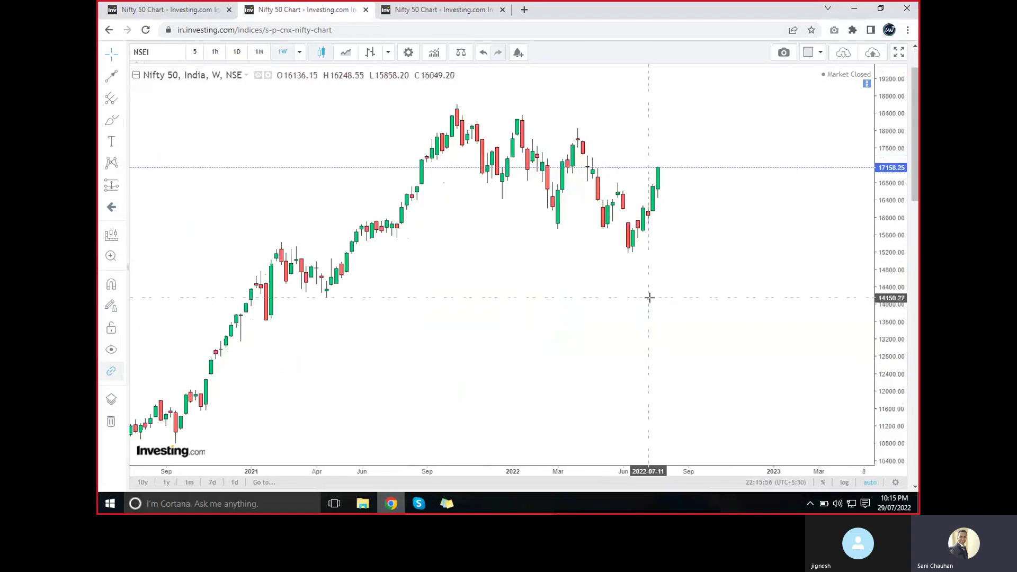
scroll(650, 298, up, 1)
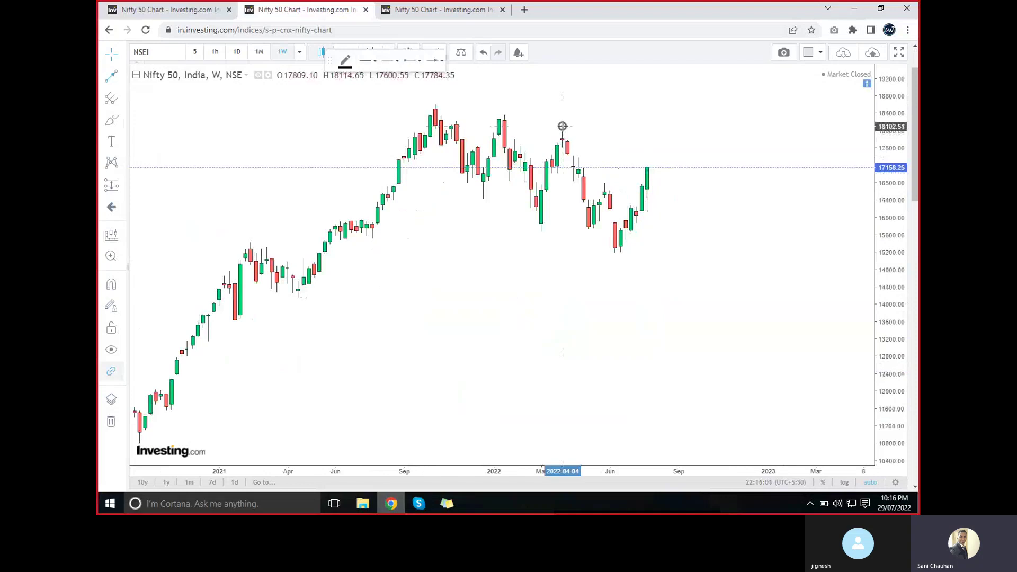
drag(562, 126, 588, 229)
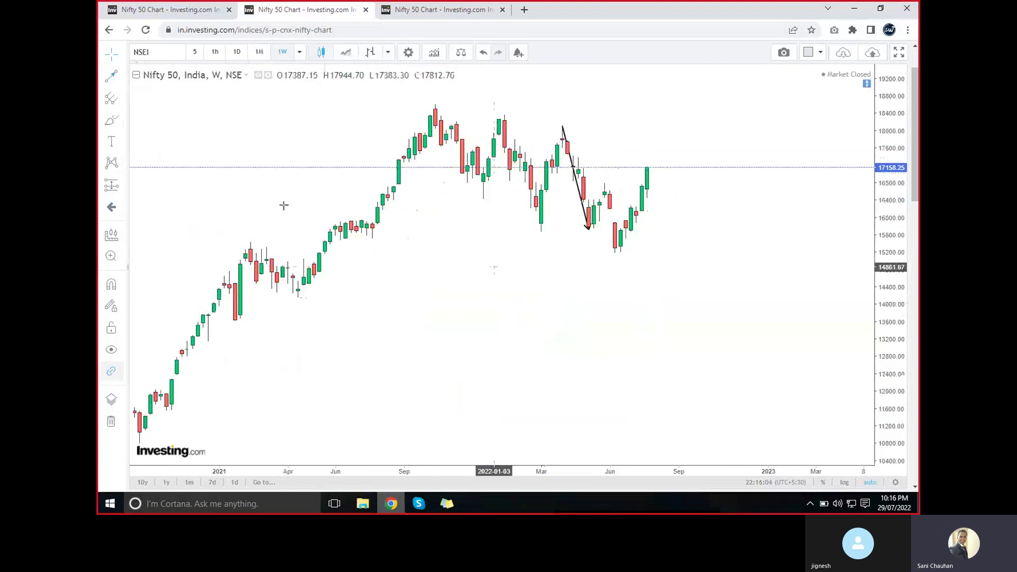
drag(589, 229, 604, 183)
Continue the weekly swing arrows from the 30 May high down to the June low near 15,200 and up to the latest candle's high
click(112, 75)
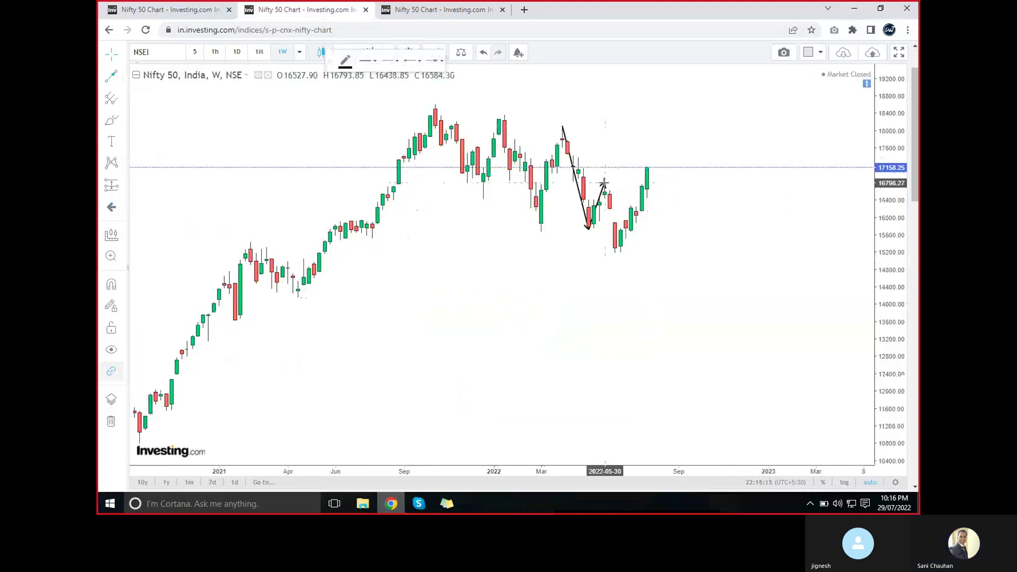
drag(604, 182, 621, 229)
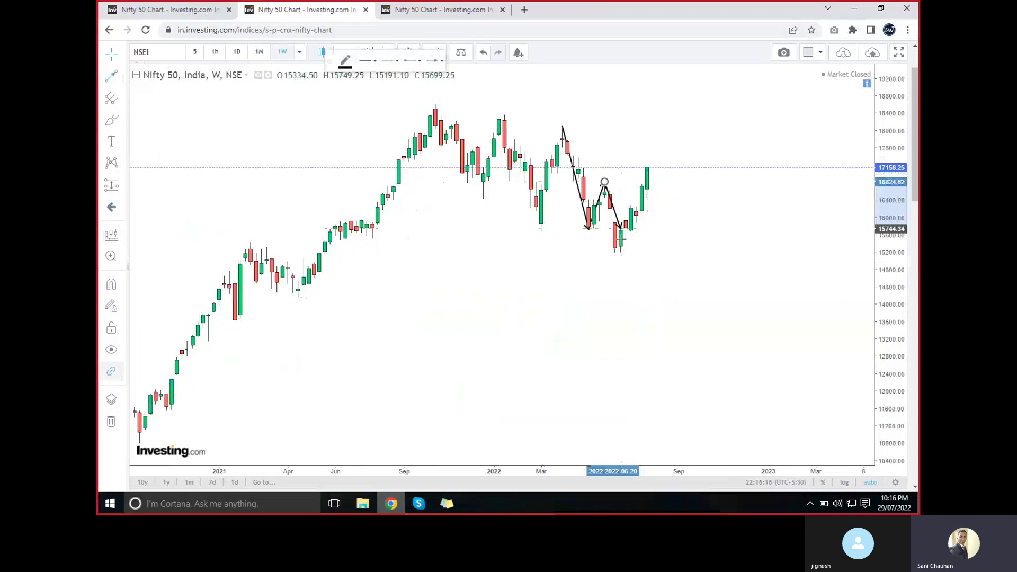
drag(621, 229, 615, 249)
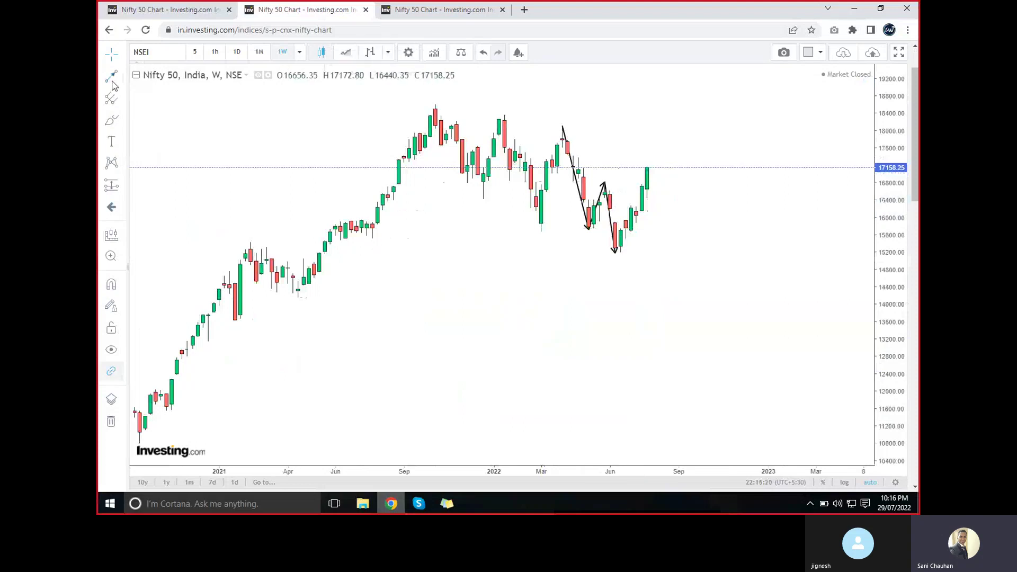
drag(615, 251, 648, 164)
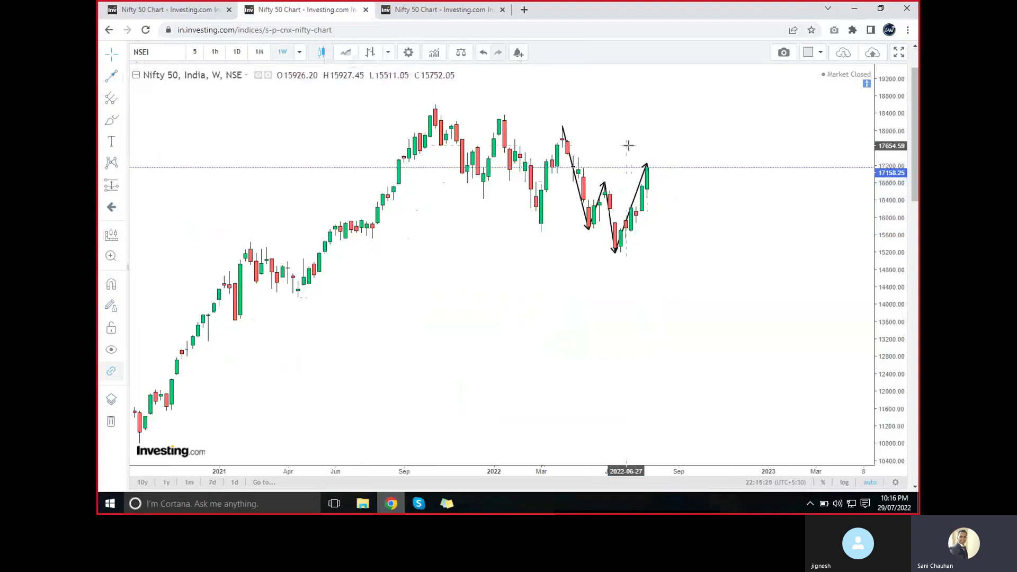
Place a horizontal ray at the 30 May swing high, at about 16,814, on the weekly chart
scroll(628, 145, up, 2)
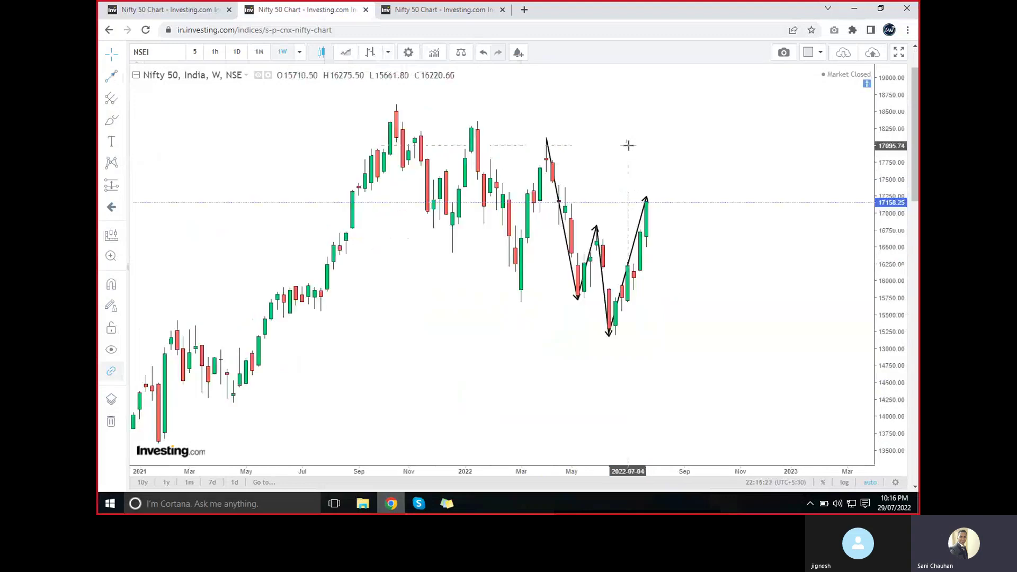
click(112, 76)
click(186, 145)
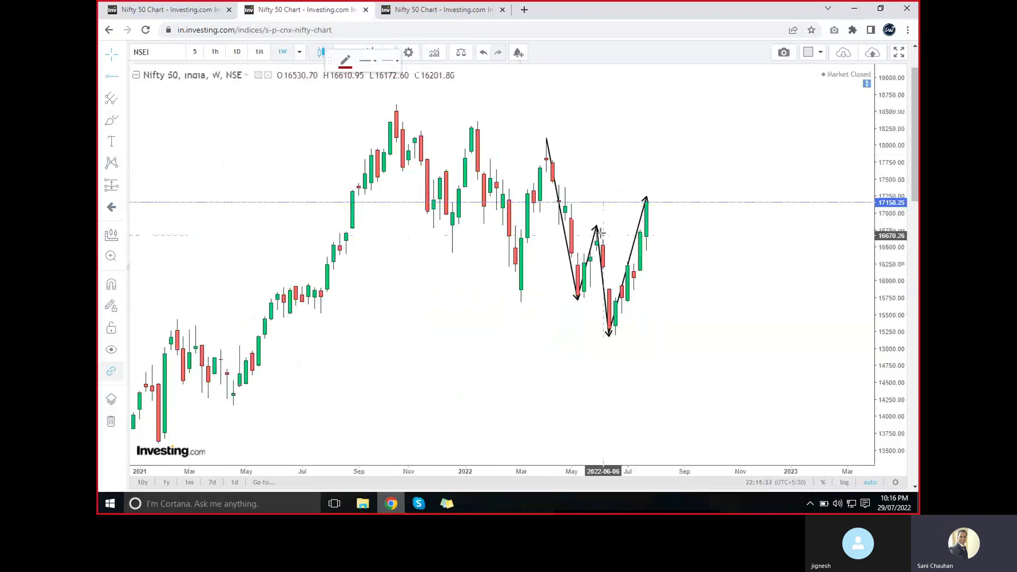
click(597, 225)
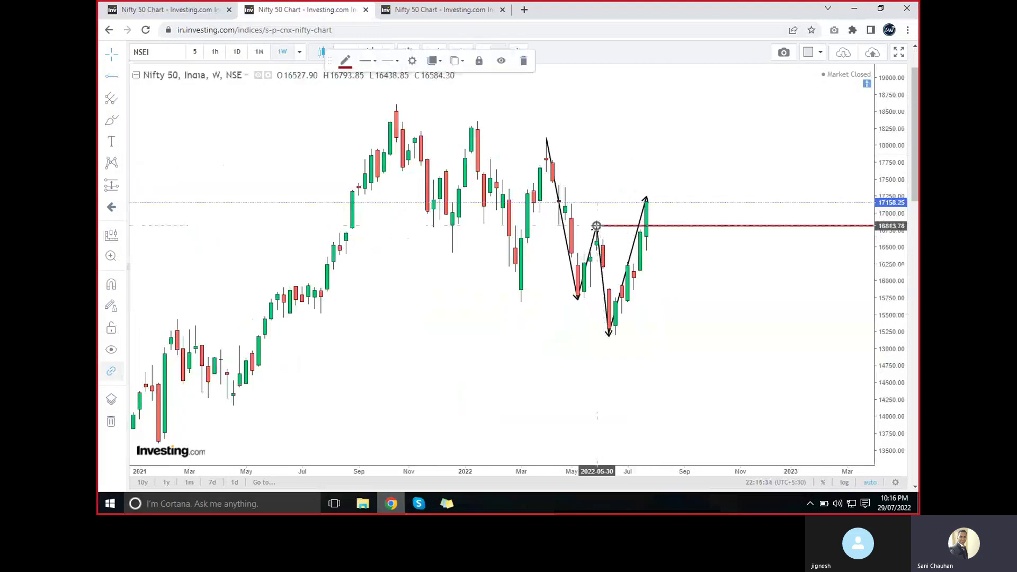
click(718, 273)
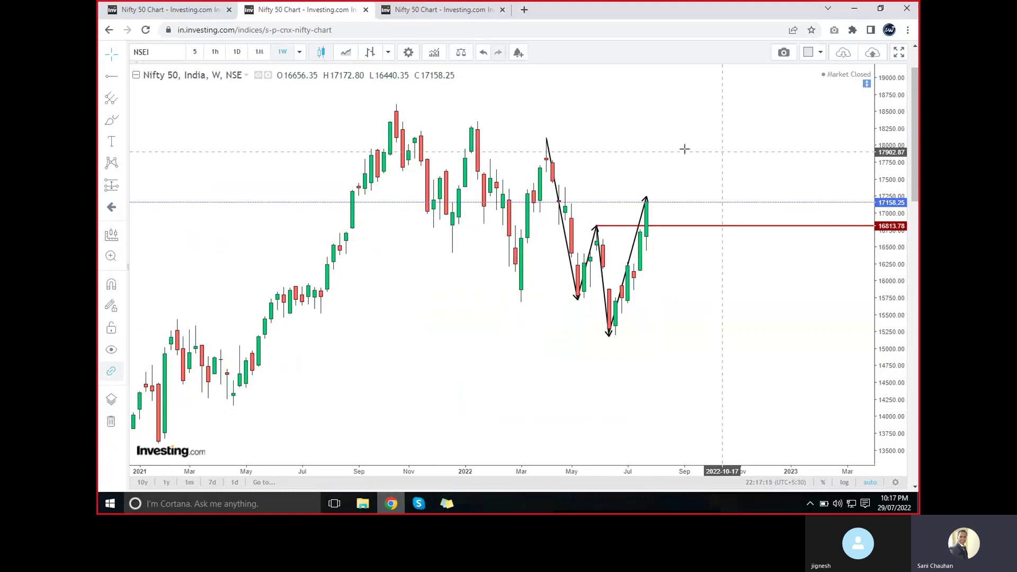
Draw a descending trend line from the October 2021 high at about 18,604 along the lower swing highs to about 17,109 in March 2023
click(123, 79)
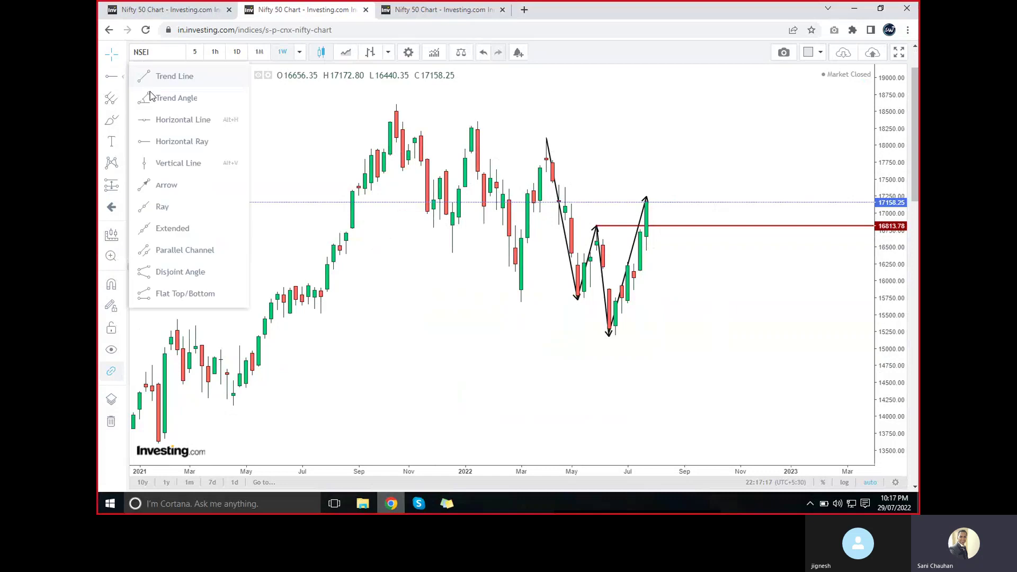
click(176, 77)
click(397, 104)
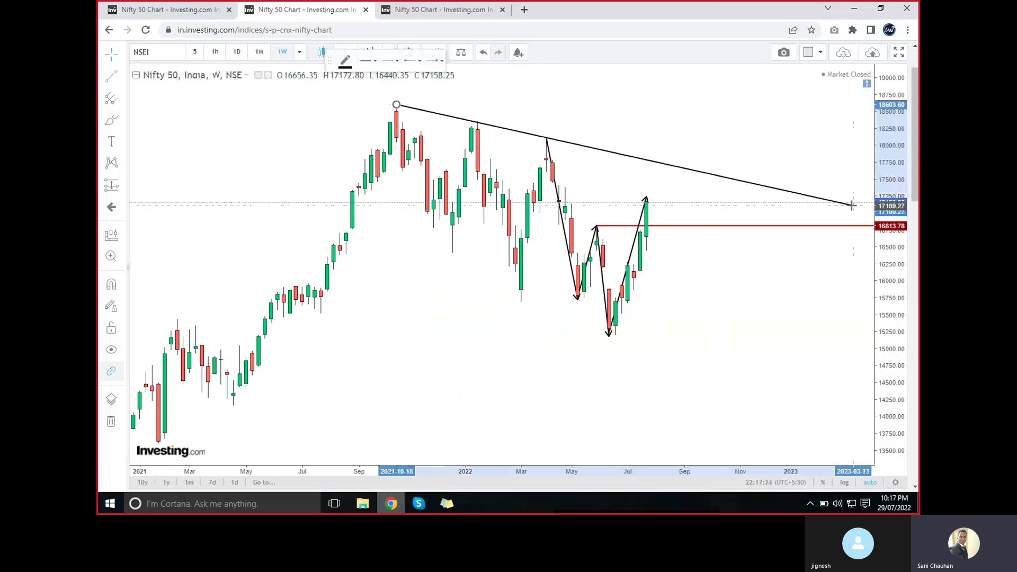
click(851, 205)
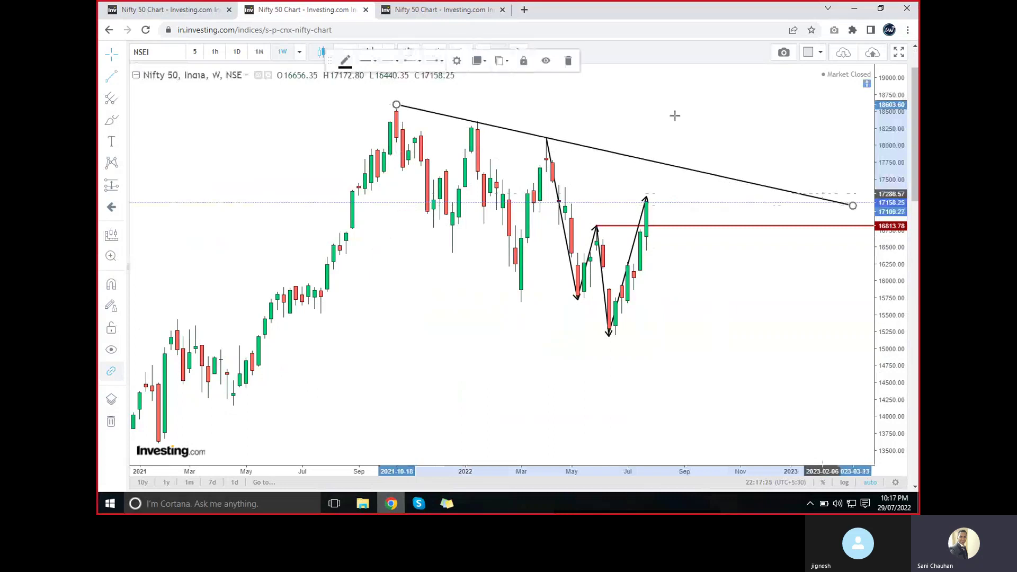
Draw a projected arrow on the weekly chart from about 17,253 beside the latest candle up to the descending trend line at about 17,700
click(112, 77)
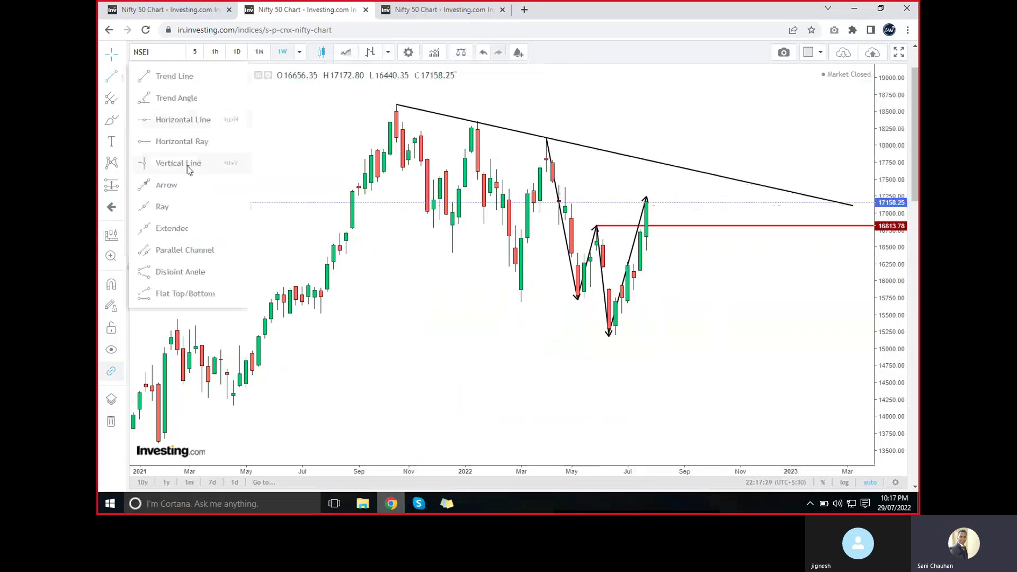
click(166, 185)
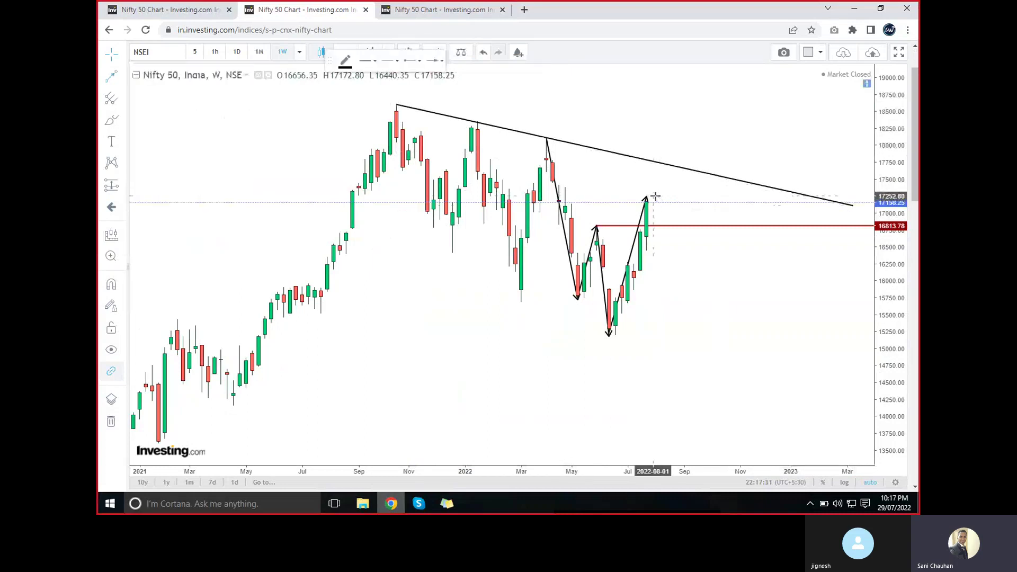
click(653, 196)
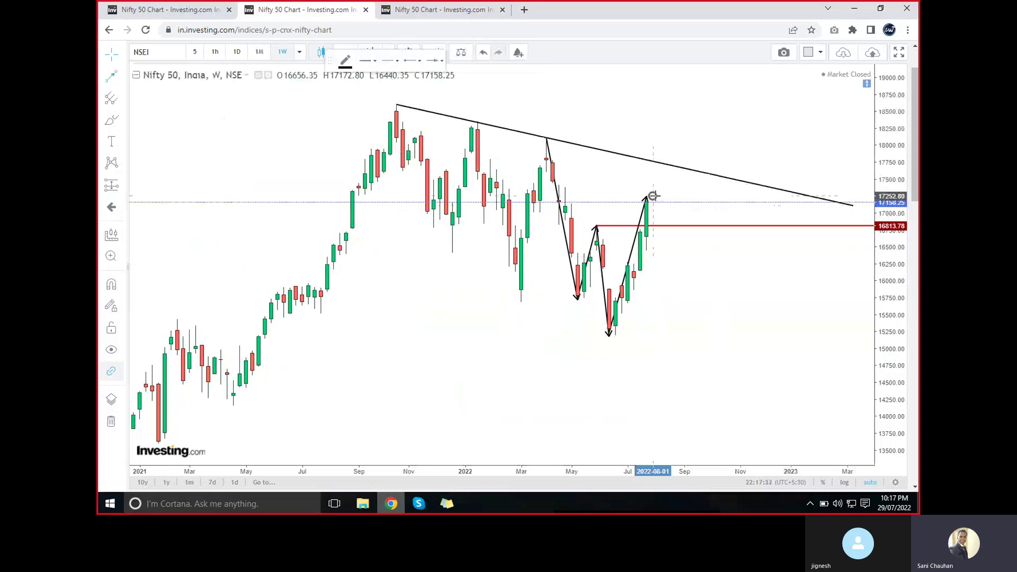
click(666, 166)
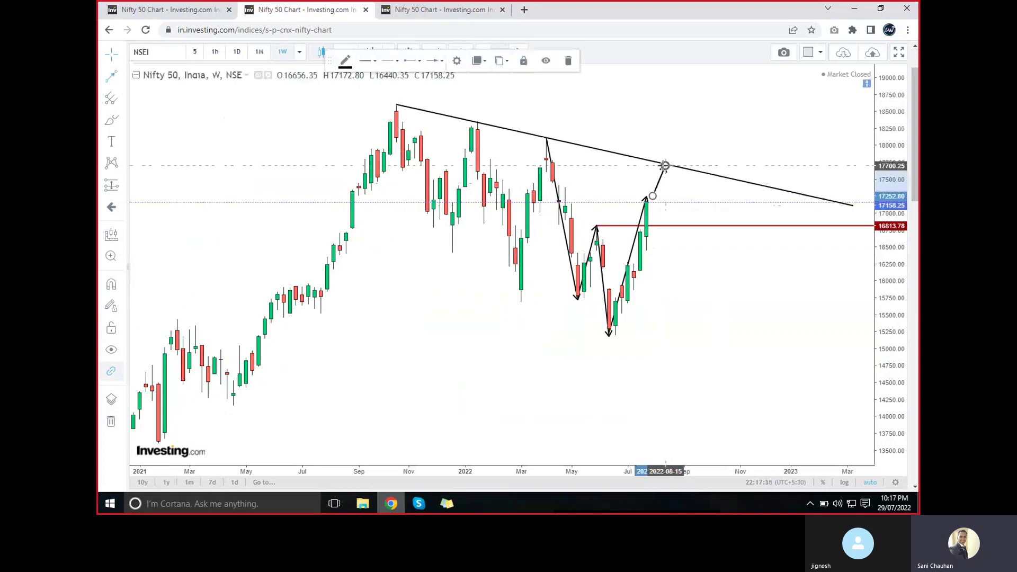
click(634, 138)
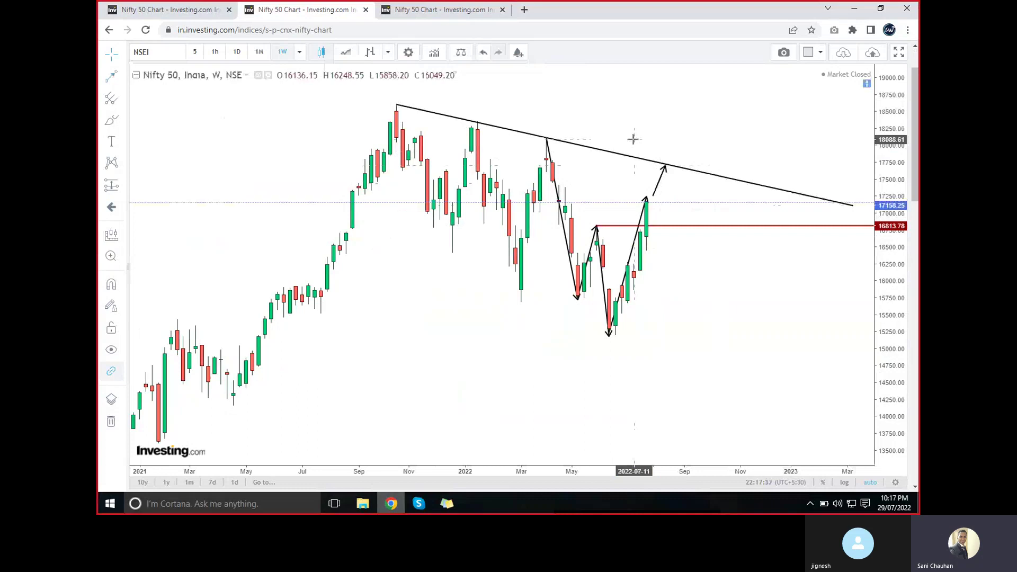
Draw a projected pullback arrow from about 17,211 beside the latest weekly candle down to the horizontal ray at 16,813.78
click(108, 80)
click(653, 199)
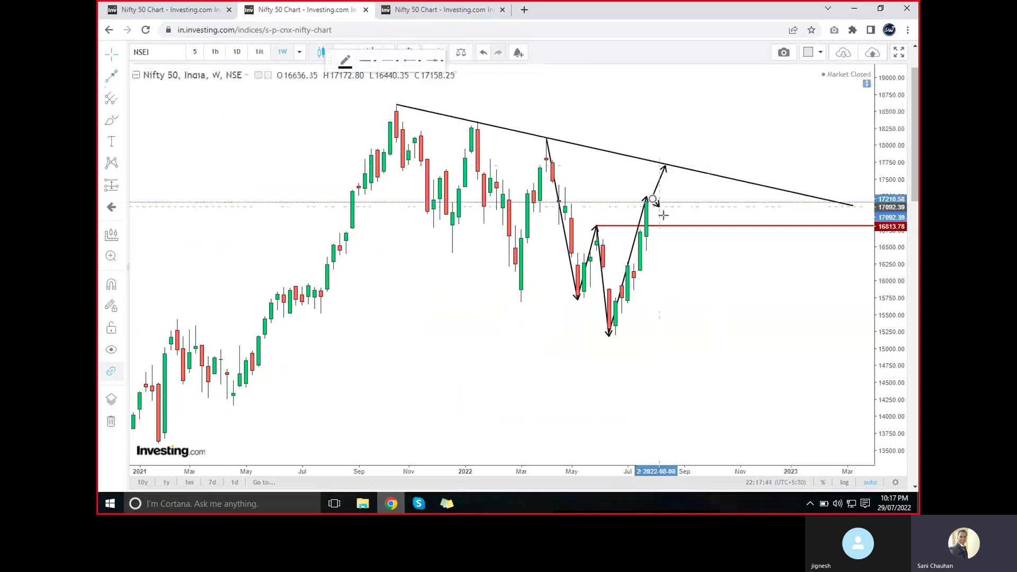
click(672, 224)
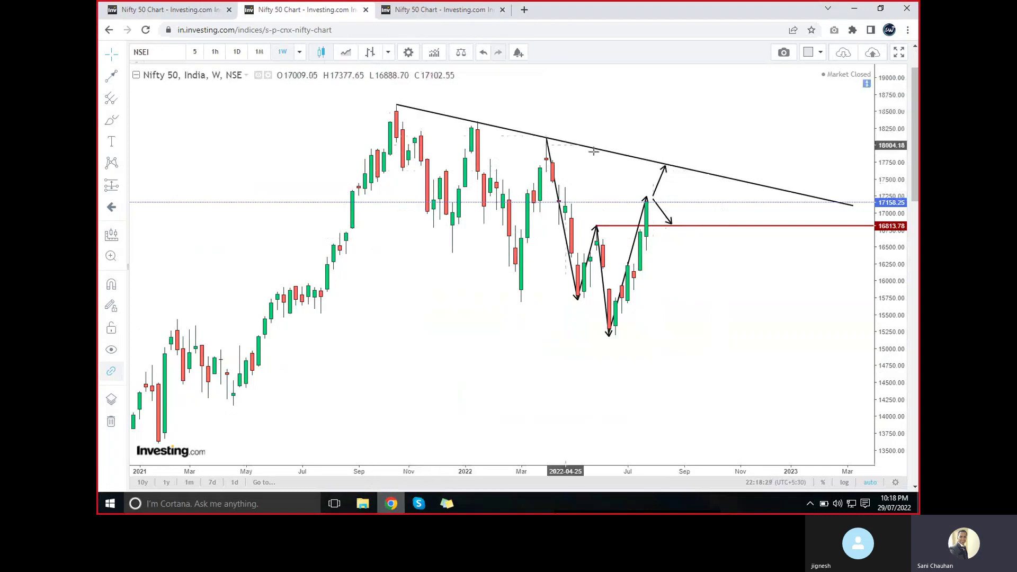
click(673, 167)
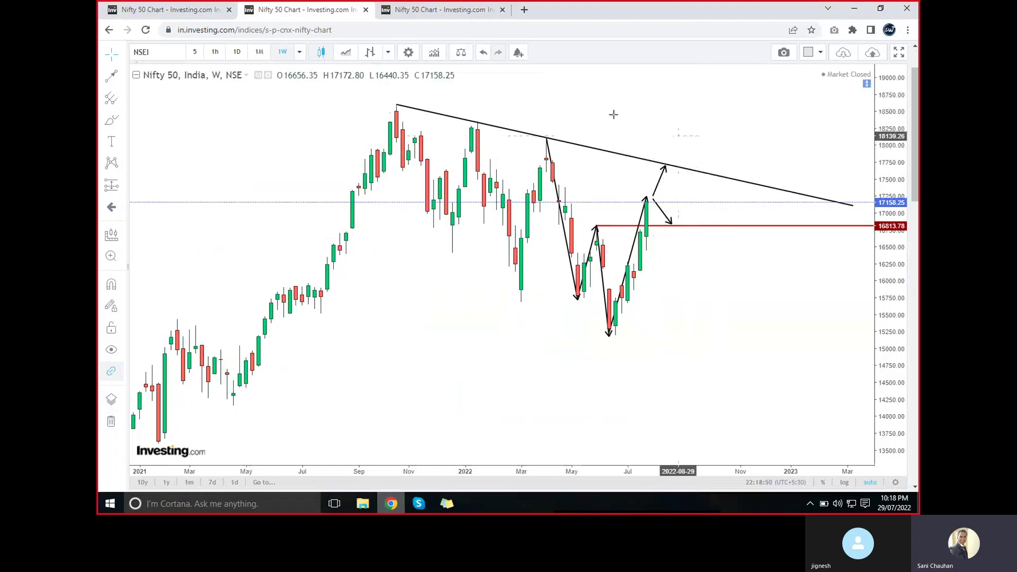
click(401, 106)
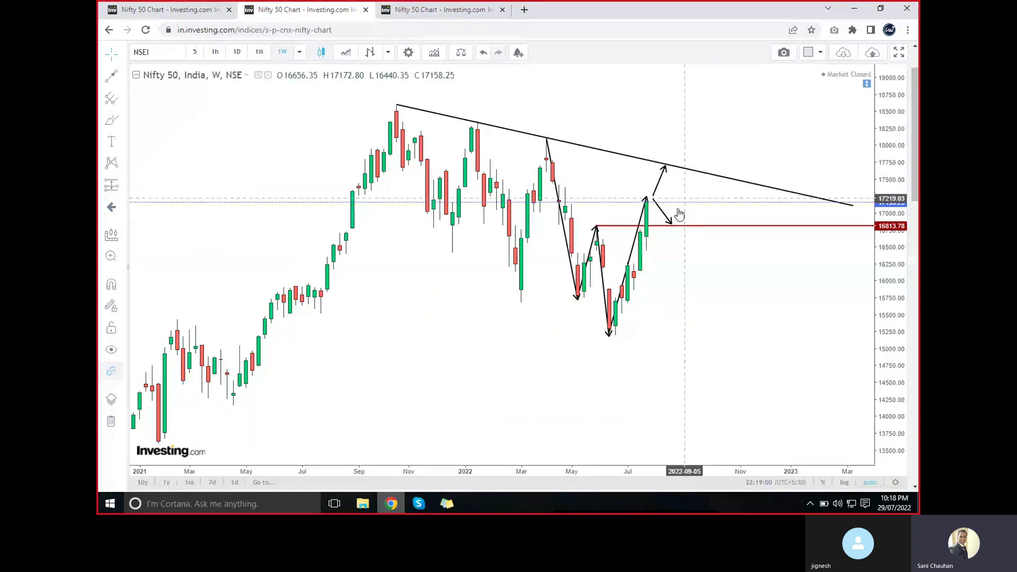
click(684, 254)
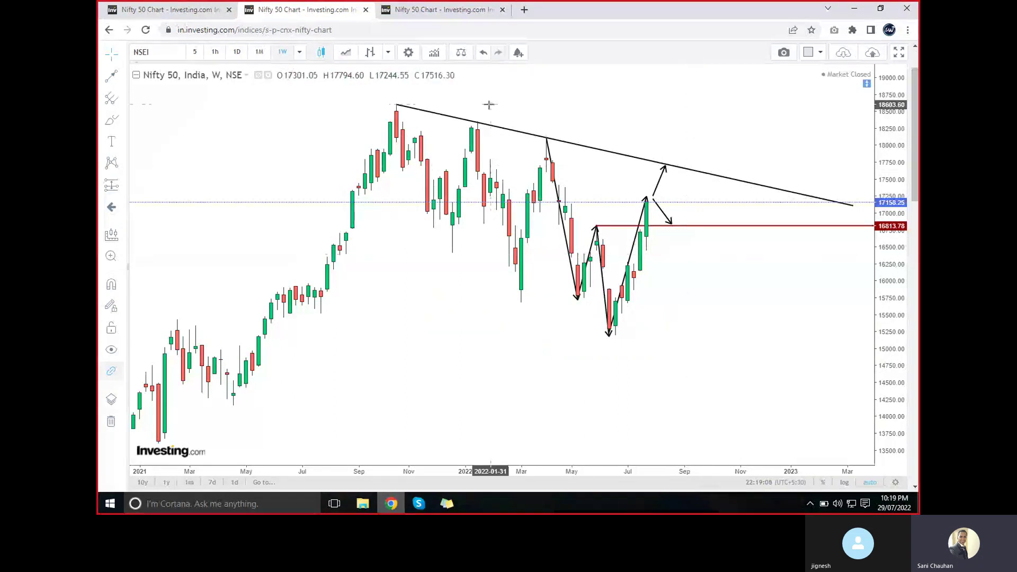
Bring up the monthly Nifty 50 chart and check the current date in the system calendar
click(419, 11)
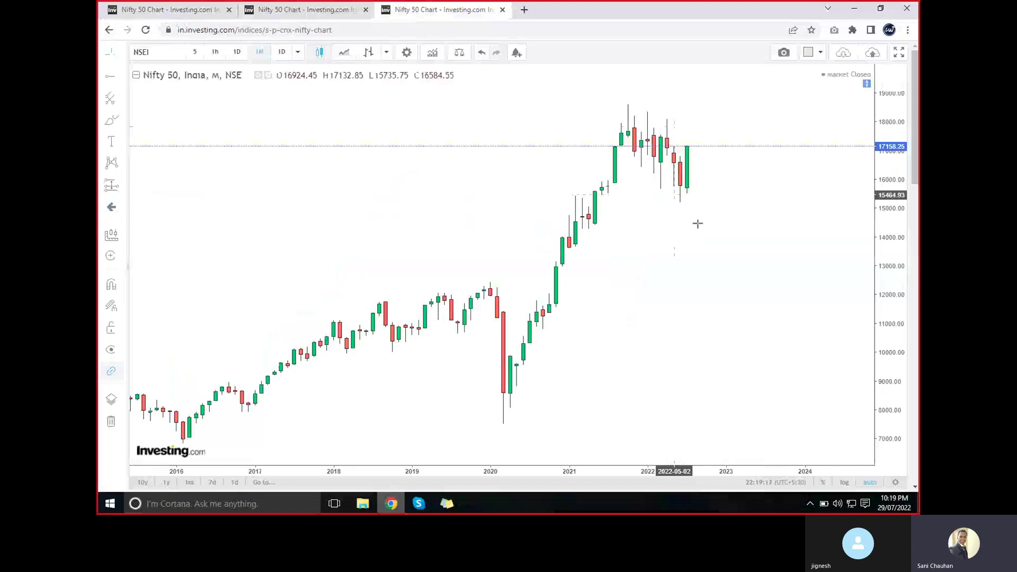
click(903, 507)
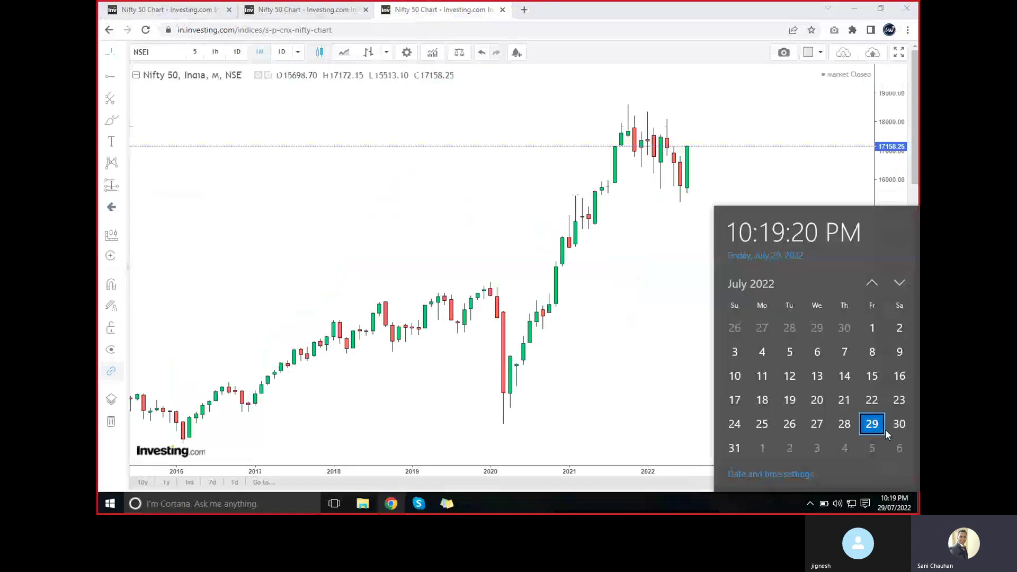
click(641, 276)
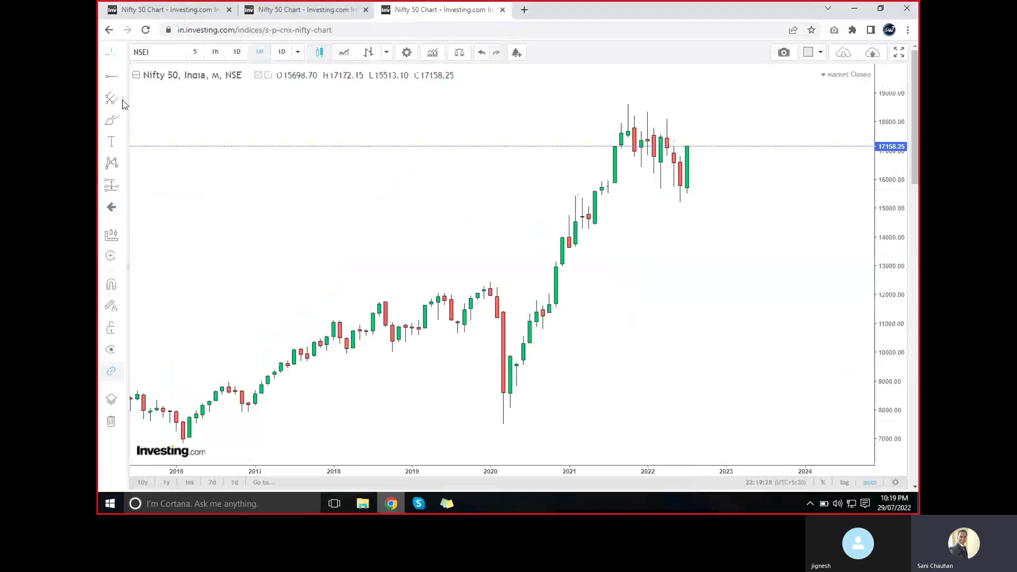
Draw a rectangle around the latest monthly candles, from about 17,451 down to 15,386, spanning May to September 2022
click(119, 121)
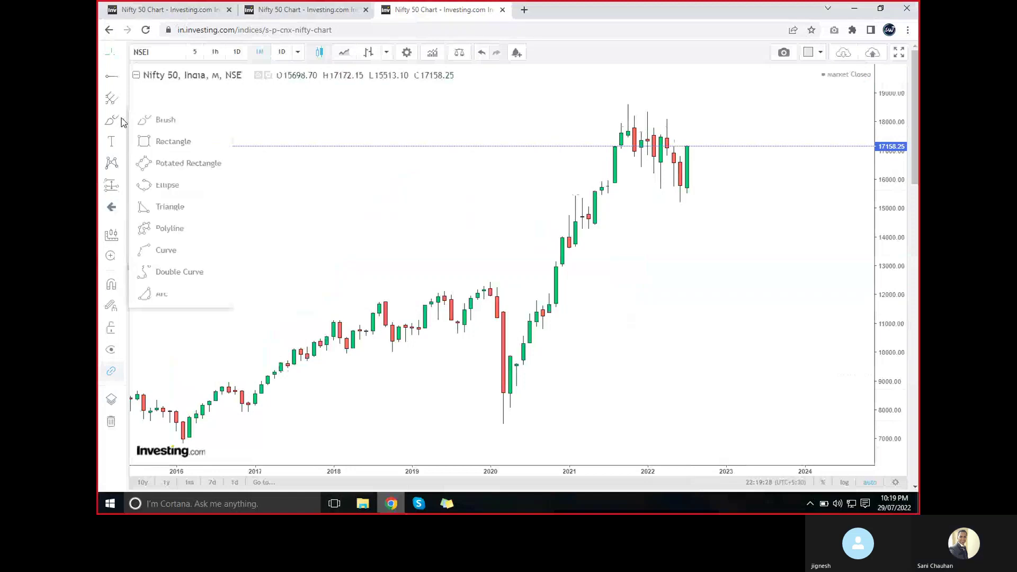
click(175, 141)
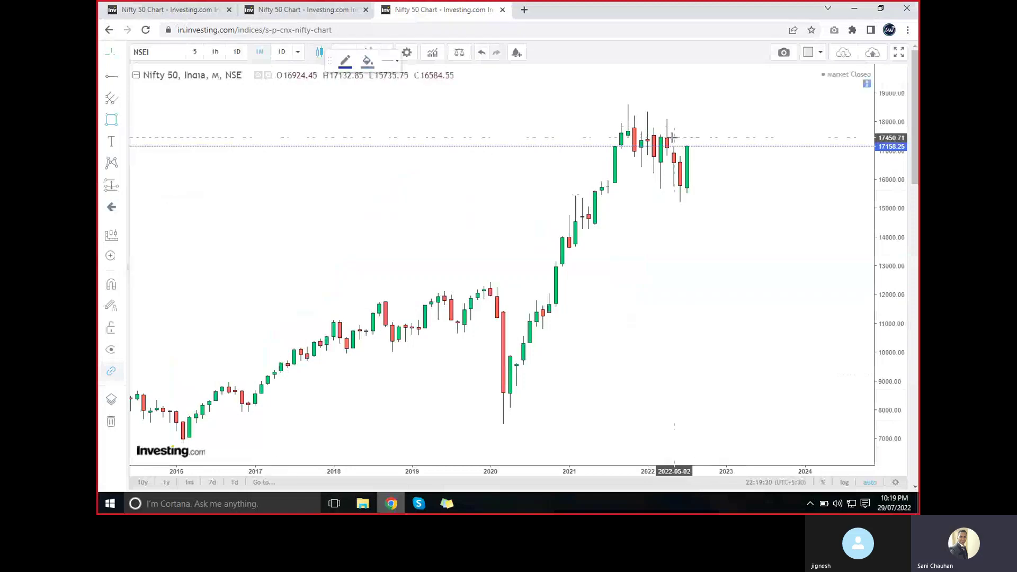
drag(675, 137, 700, 197)
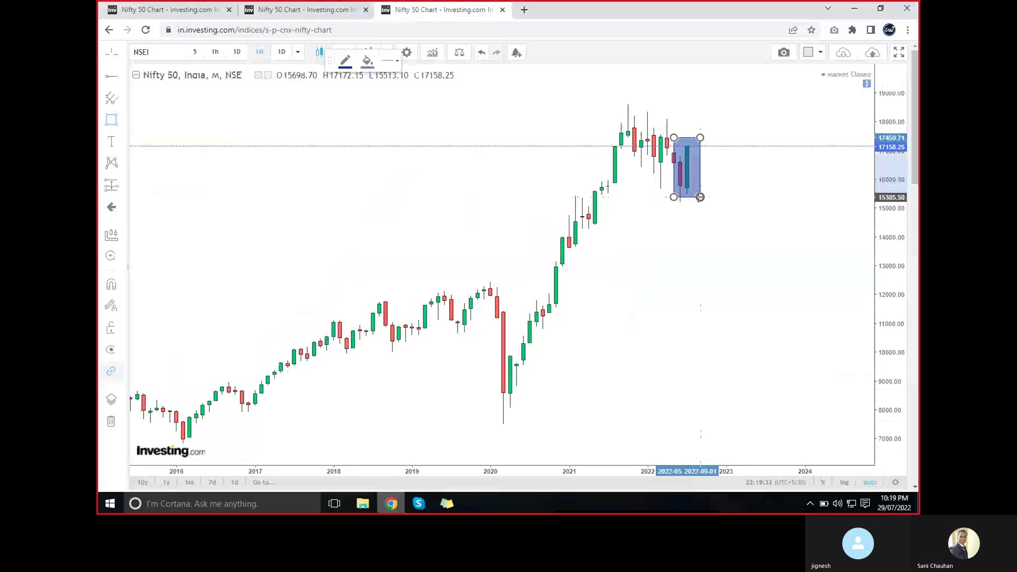
click(627, 262)
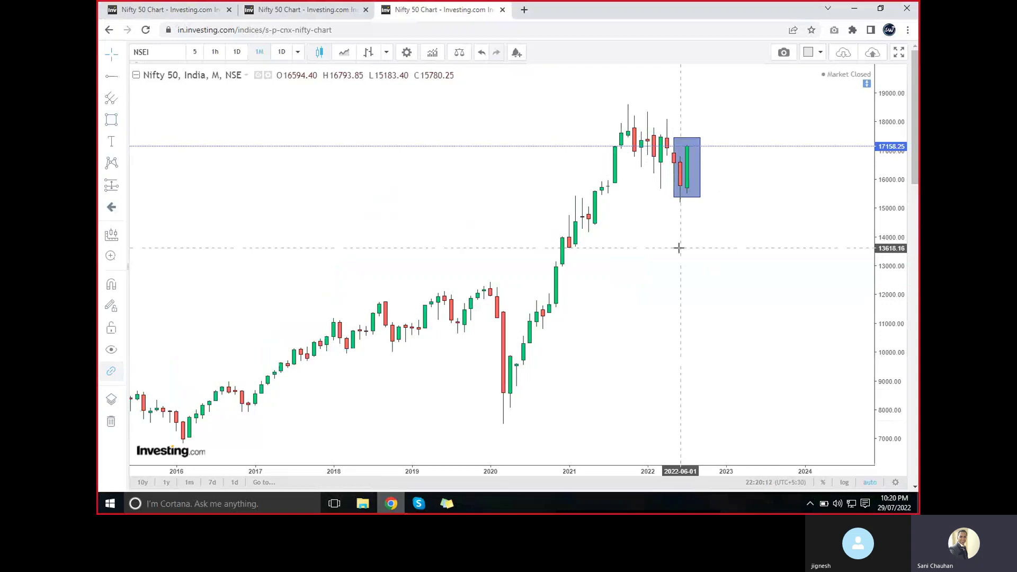
Draw a descending trend line on the monthly chart from the October 2021 high at about 18,622 to about 16,756 in August 2023
click(122, 77)
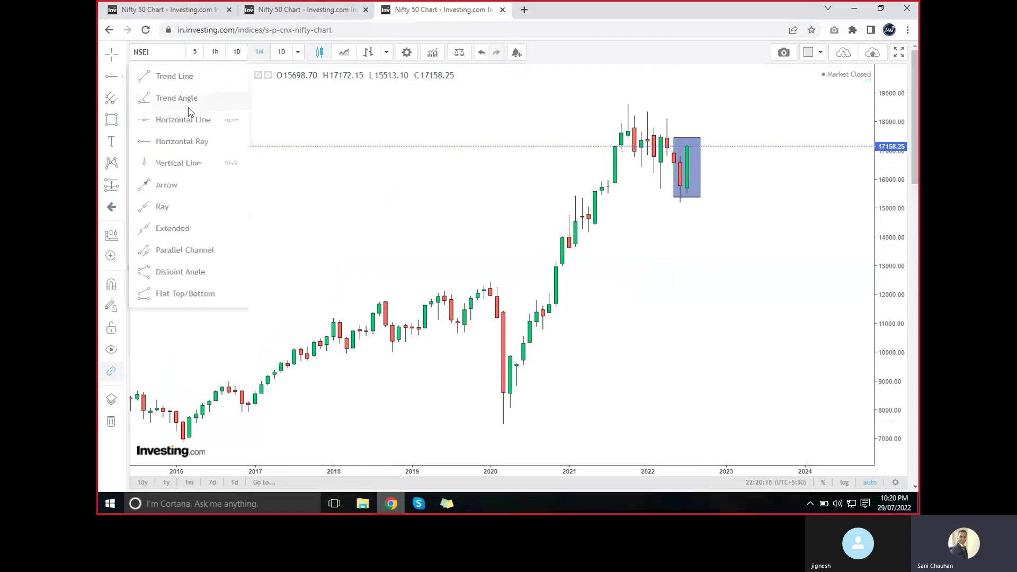
click(180, 79)
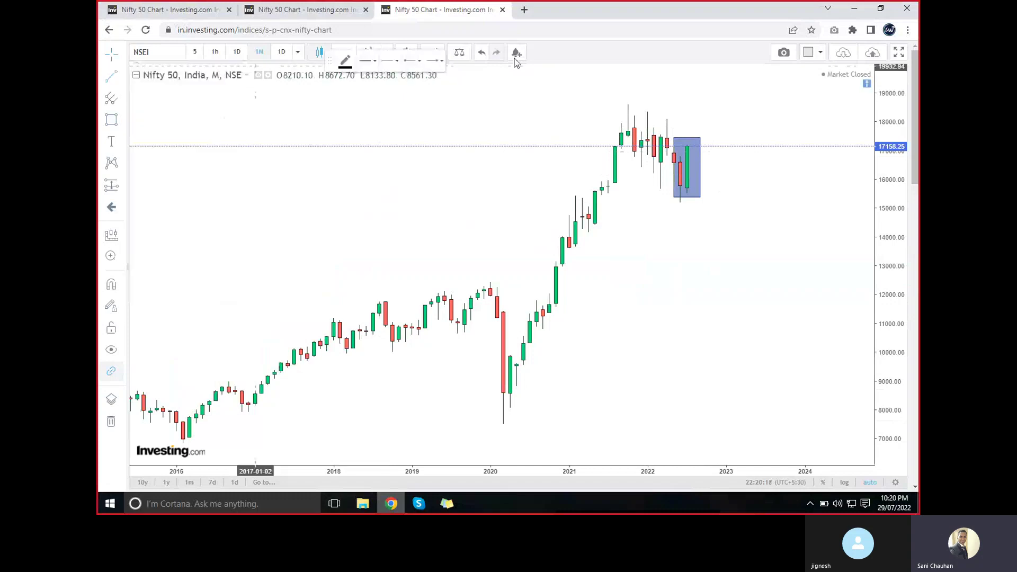
click(629, 104)
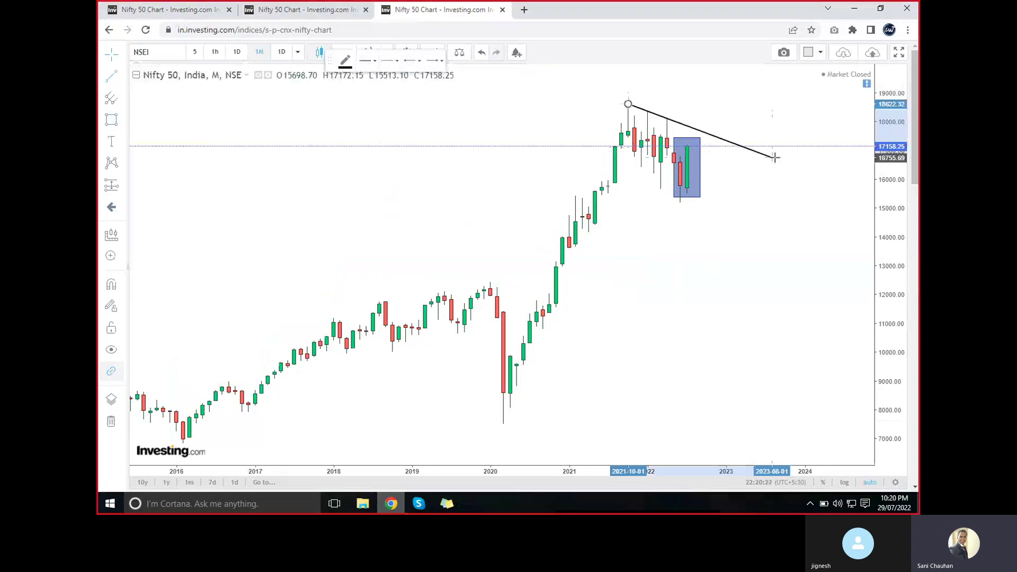
click(766, 212)
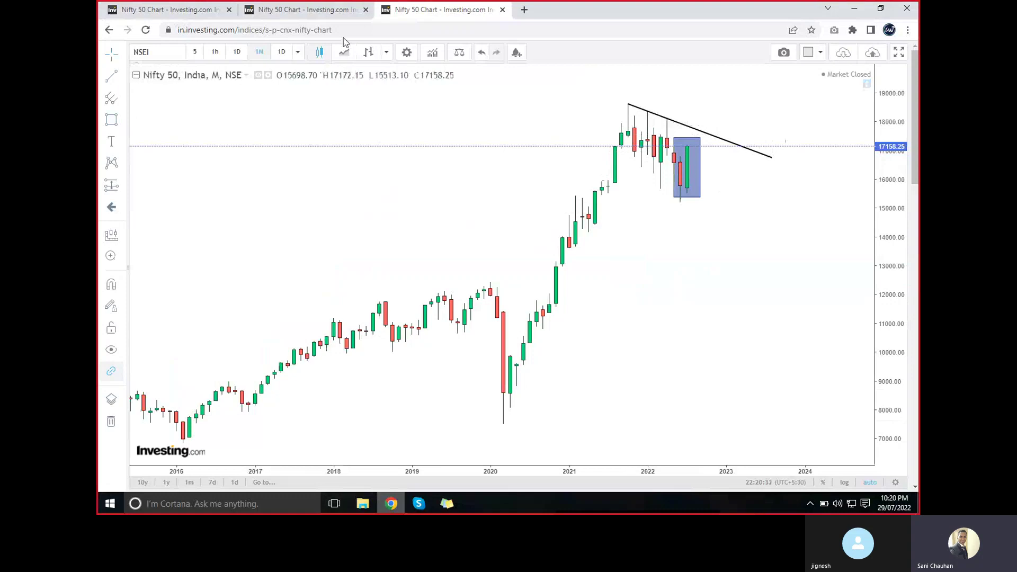
Compare the weekly, monthly and daily Nifty 50 charts, and examine the daily chart's target zone, trend line and projected arrows
click(323, 15)
click(206, 12)
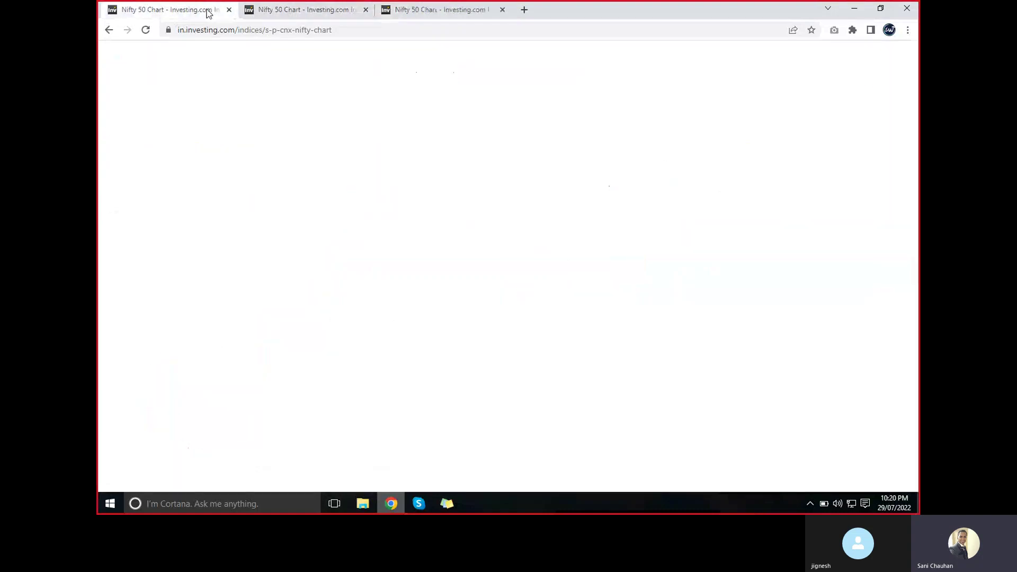
click(464, 10)
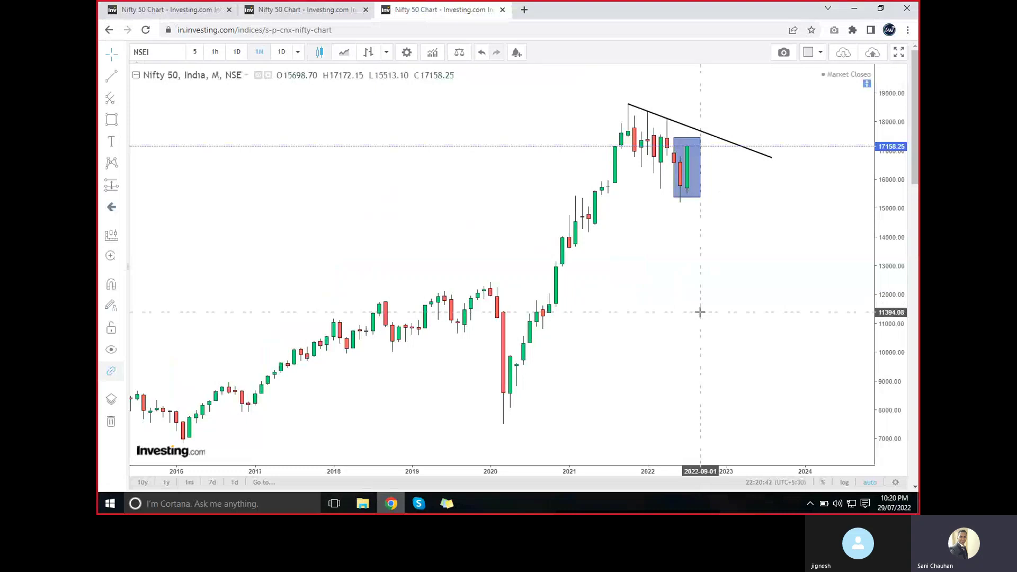
click(270, 14)
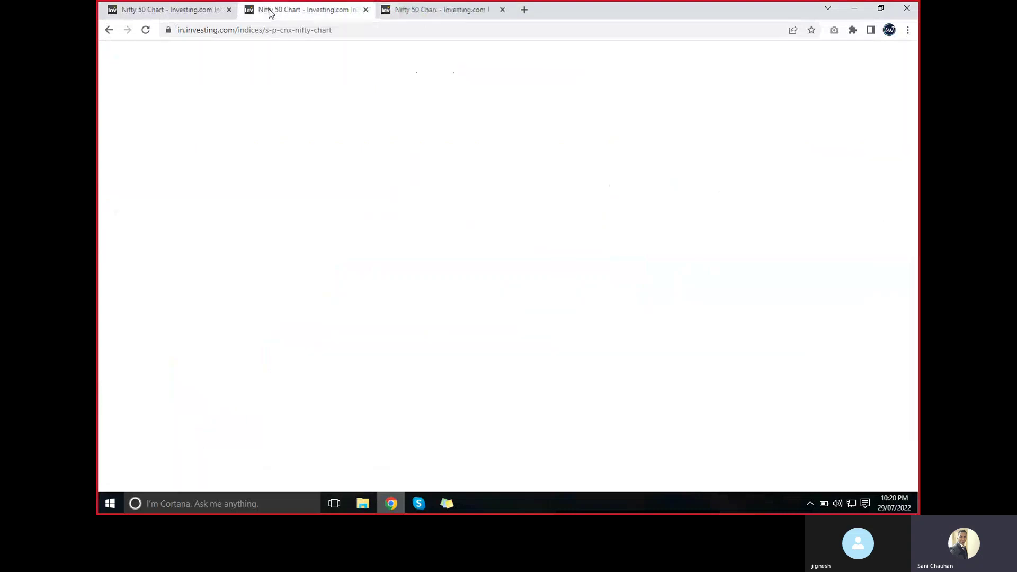
click(204, 17)
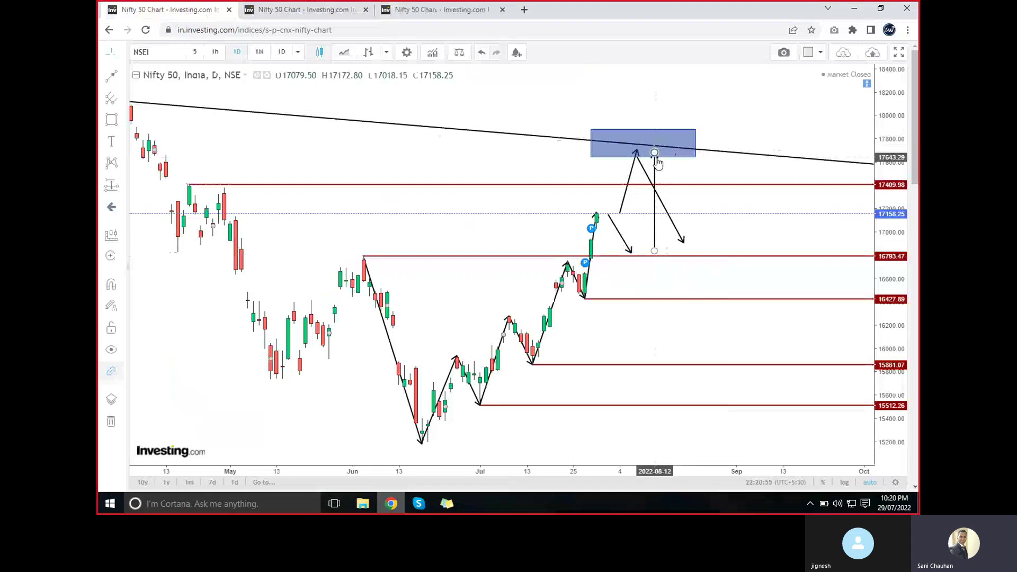
click(640, 135)
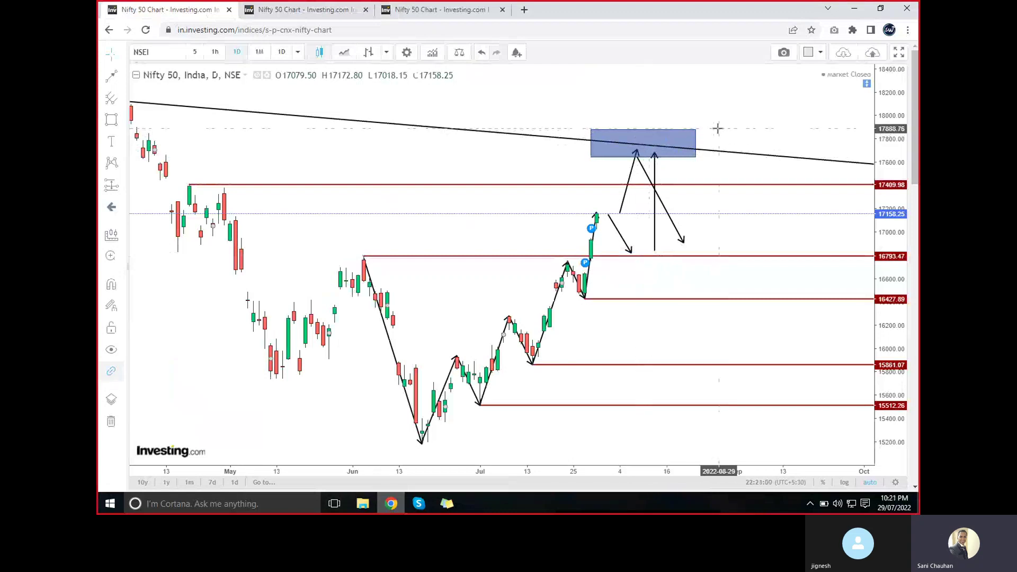
click(713, 159)
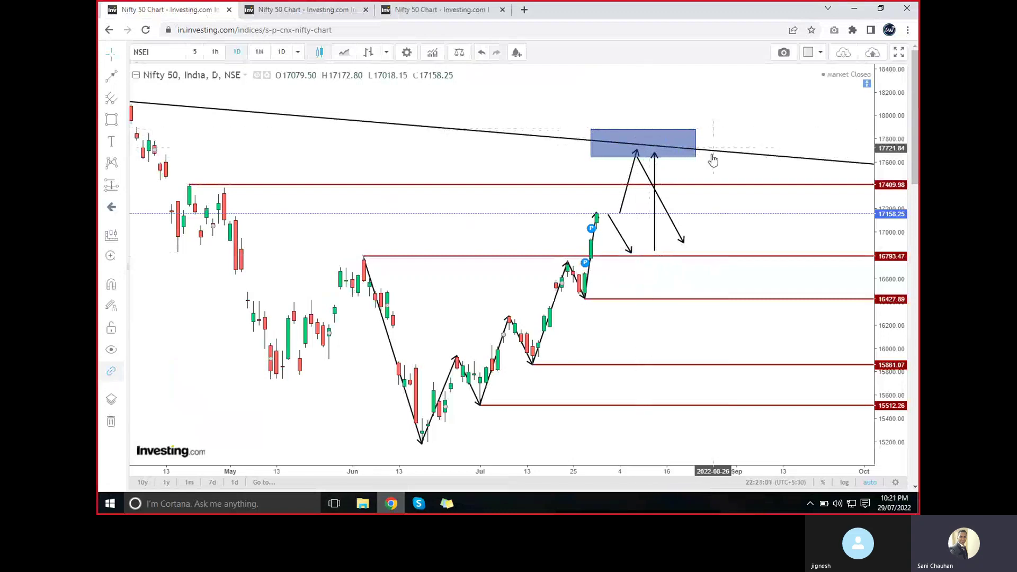
click(695, 257)
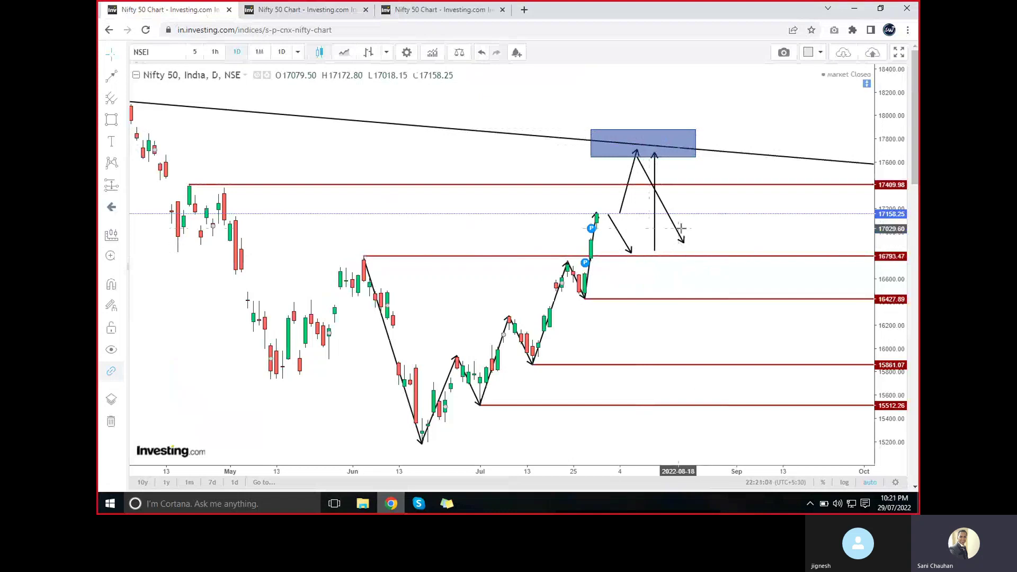
click(726, 246)
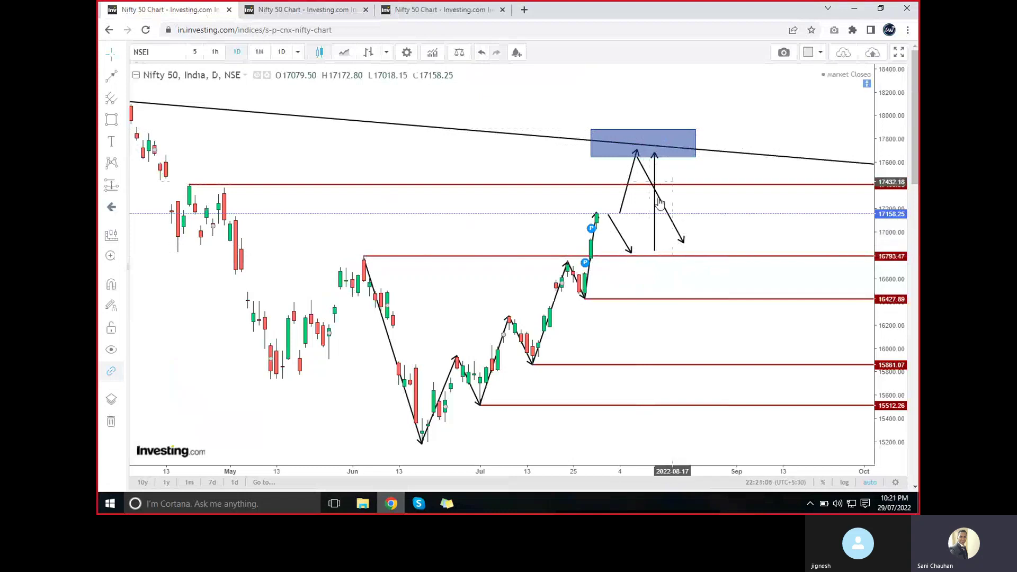